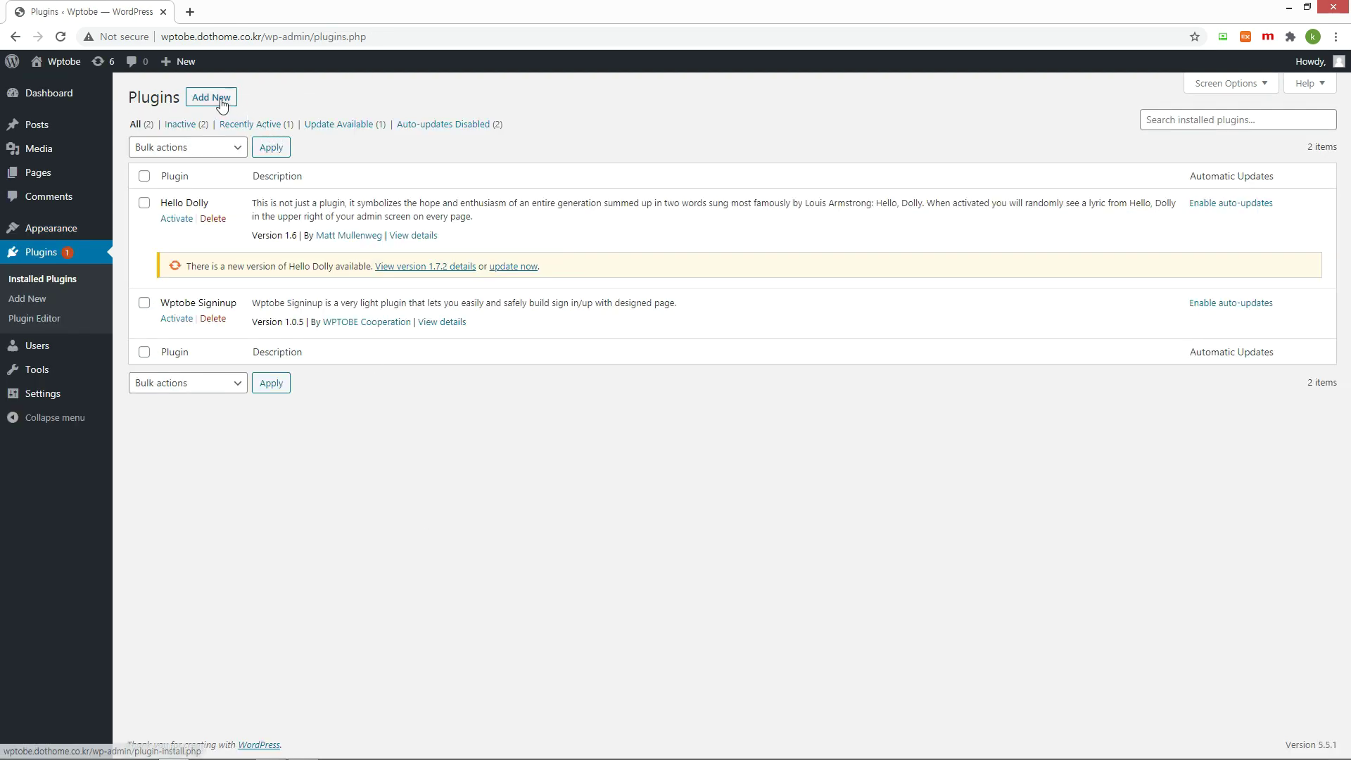
Open the Add Plugins page under Plugins
left_click(219, 99)
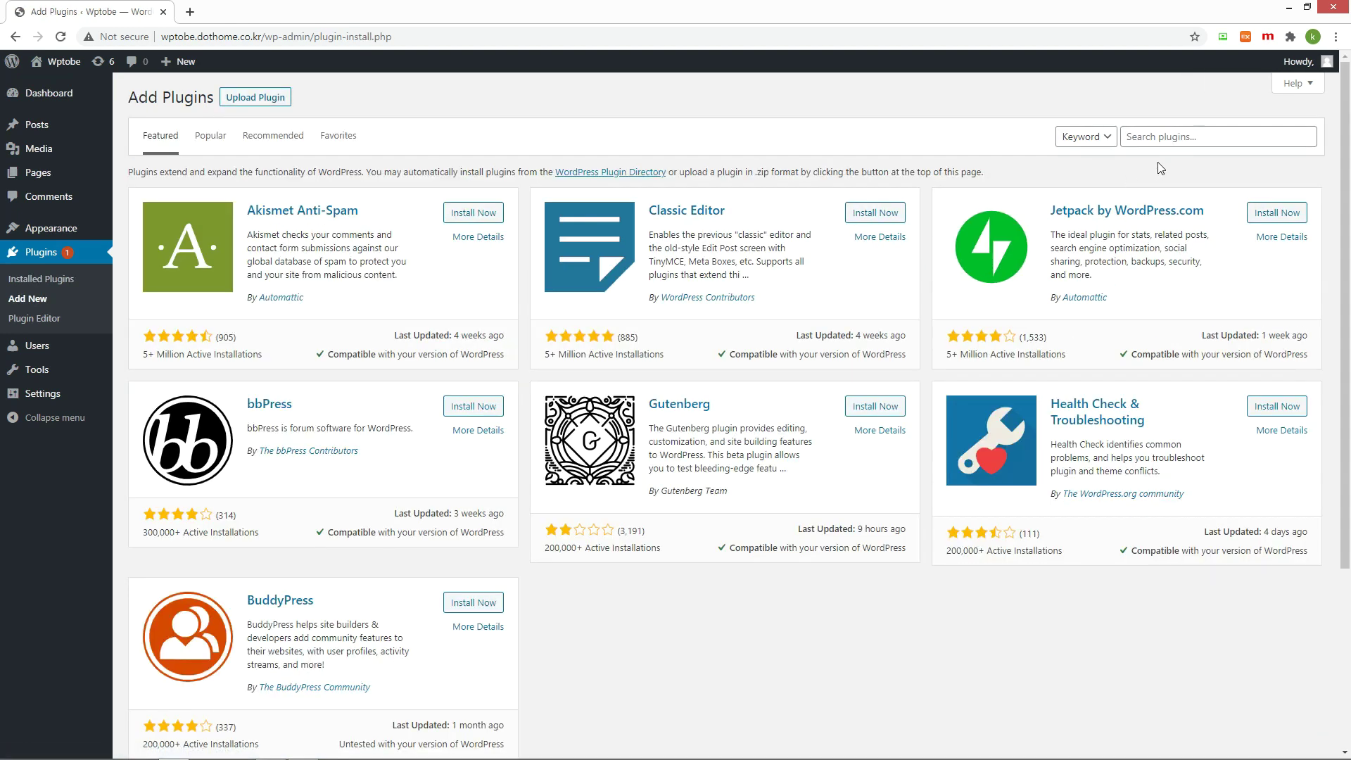
Search for 'if menu', then install and activate If Menu – Visibility control for Menu Items
left_click(1172, 135)
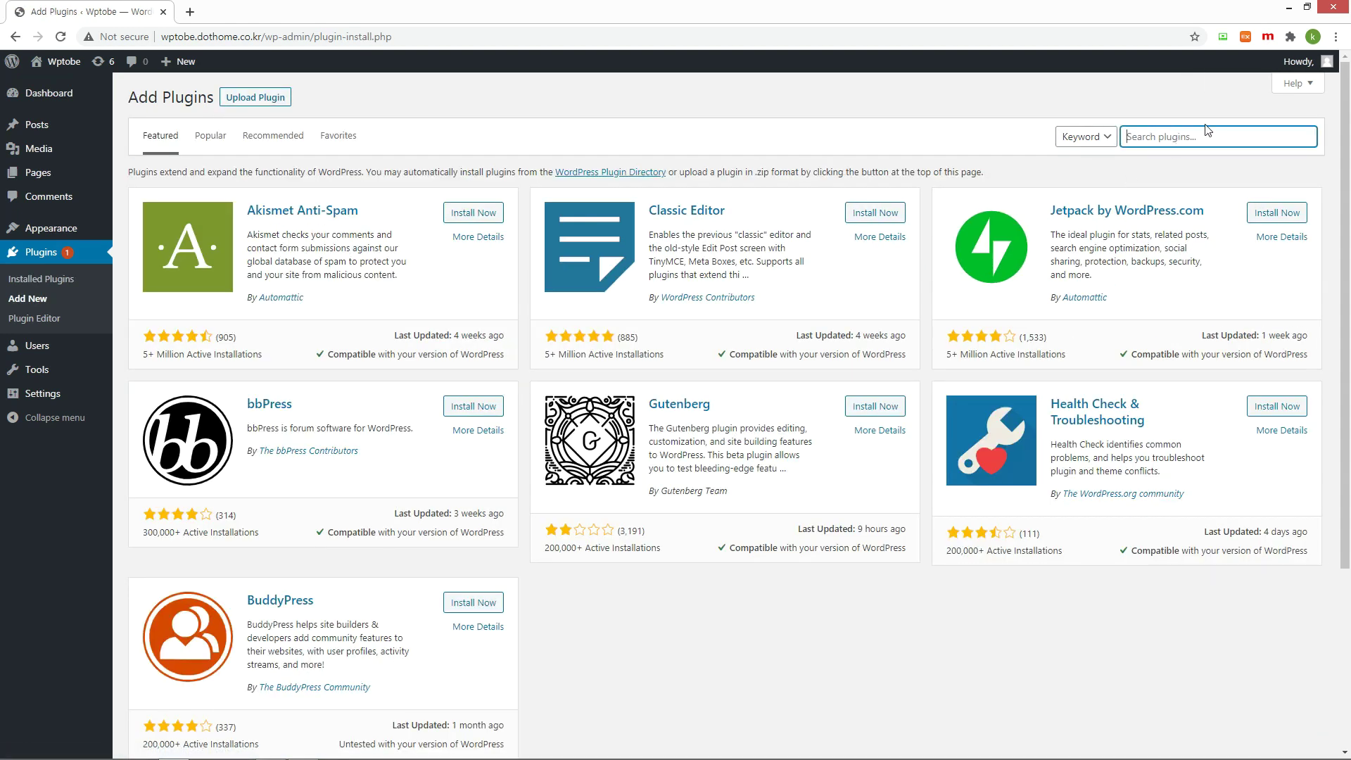
type("if menu")
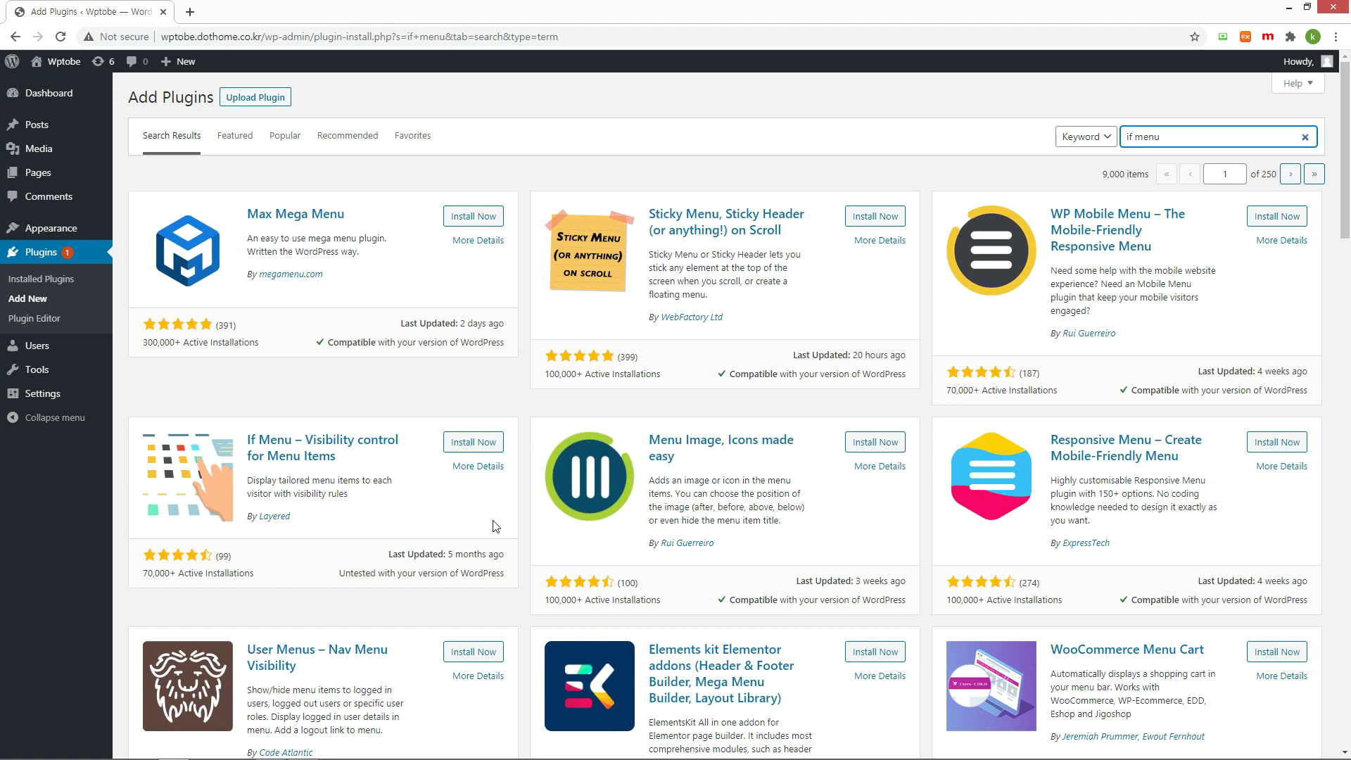
left_click(465, 444)
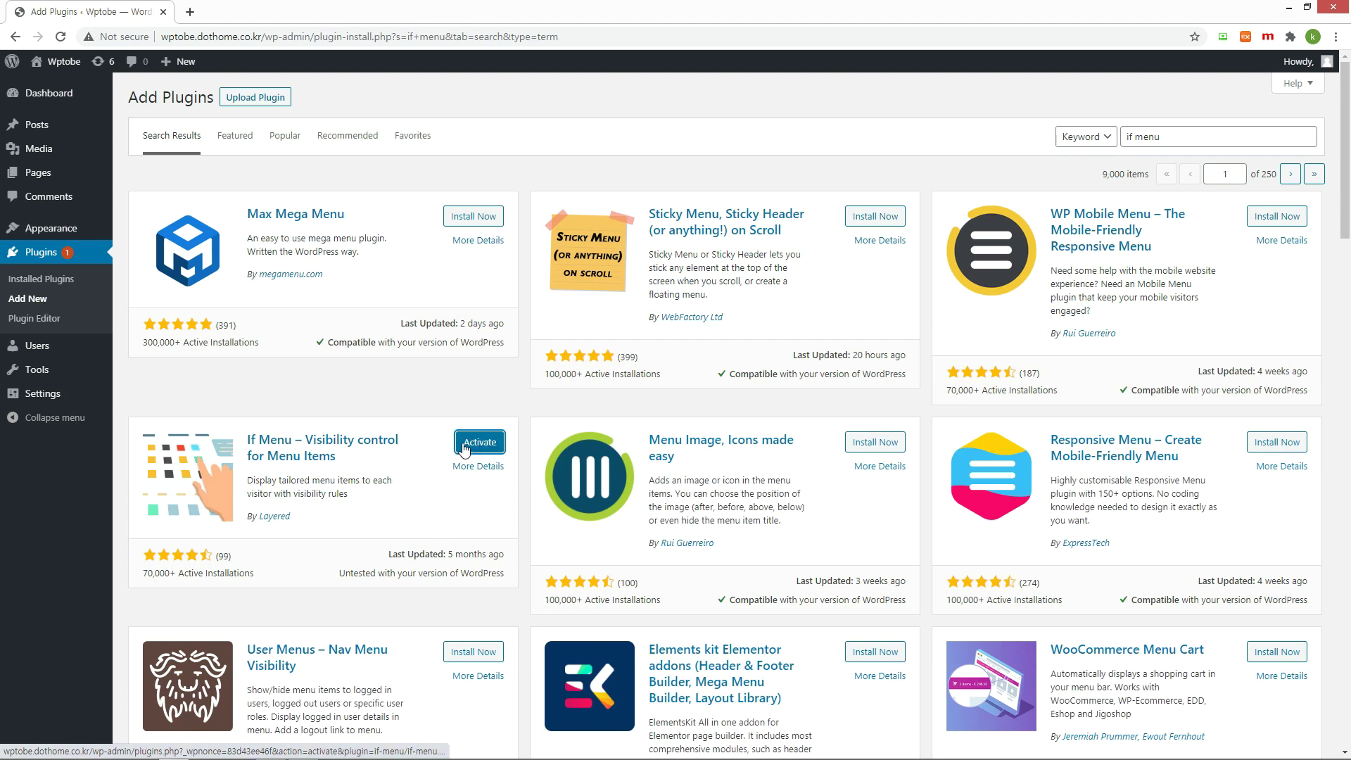
left_click(465, 447)
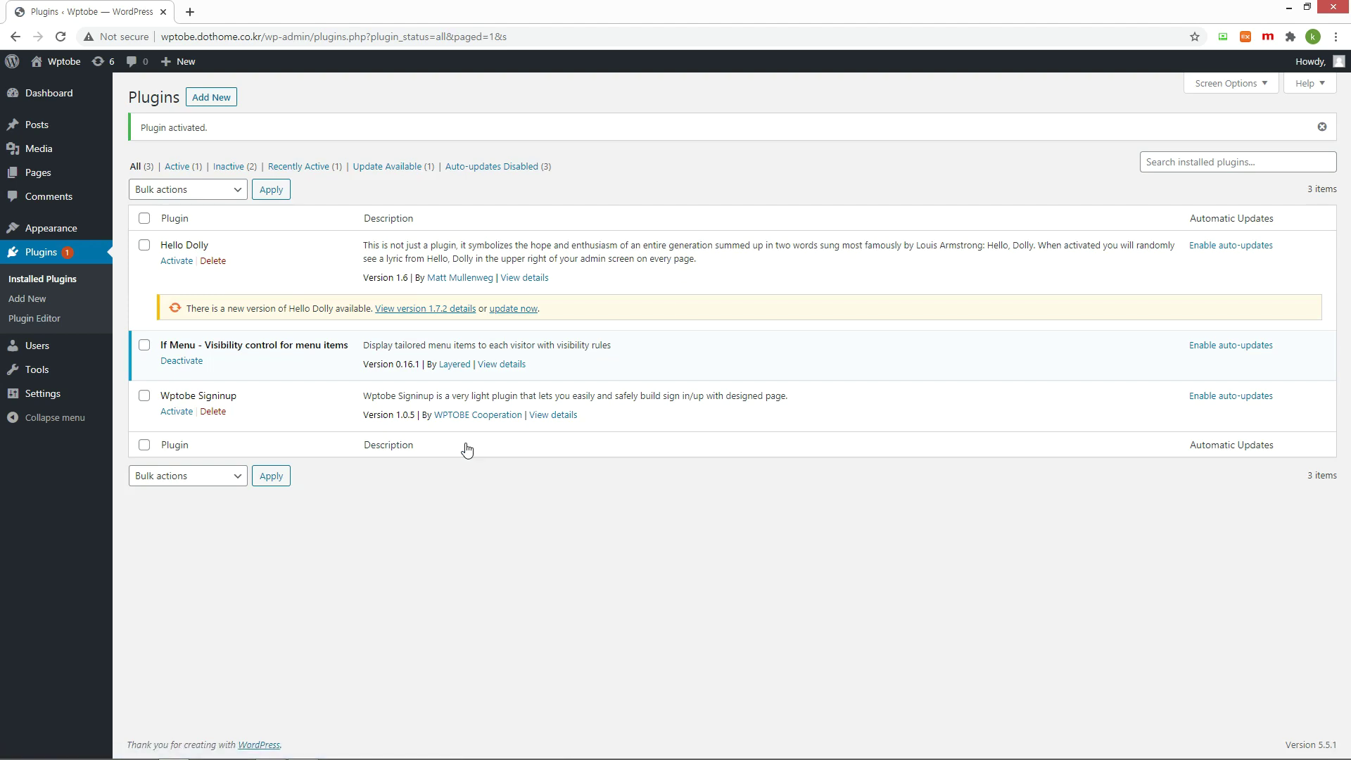
In Appearance > Menus, give the About item an enabled visibility rule: Show if Is logged in
mouse_move(56, 236)
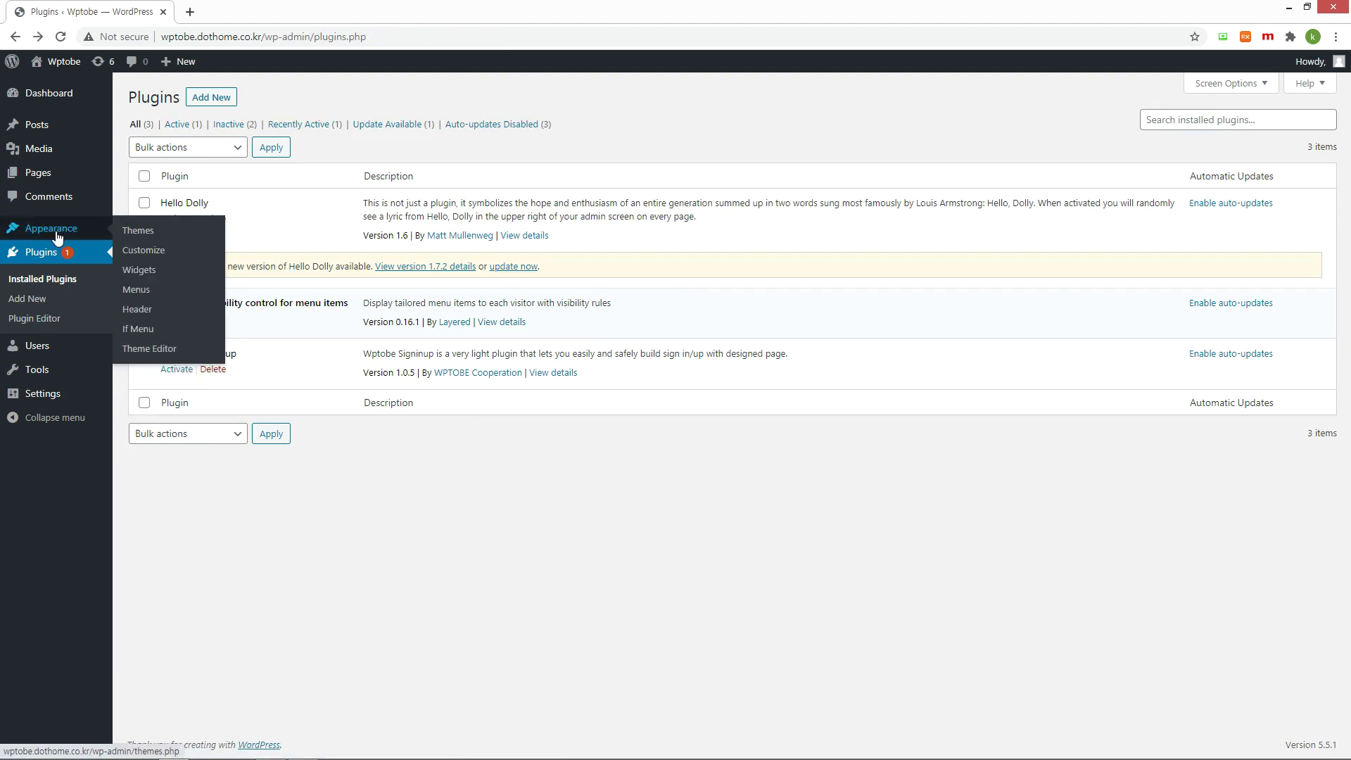
left_click(175, 295)
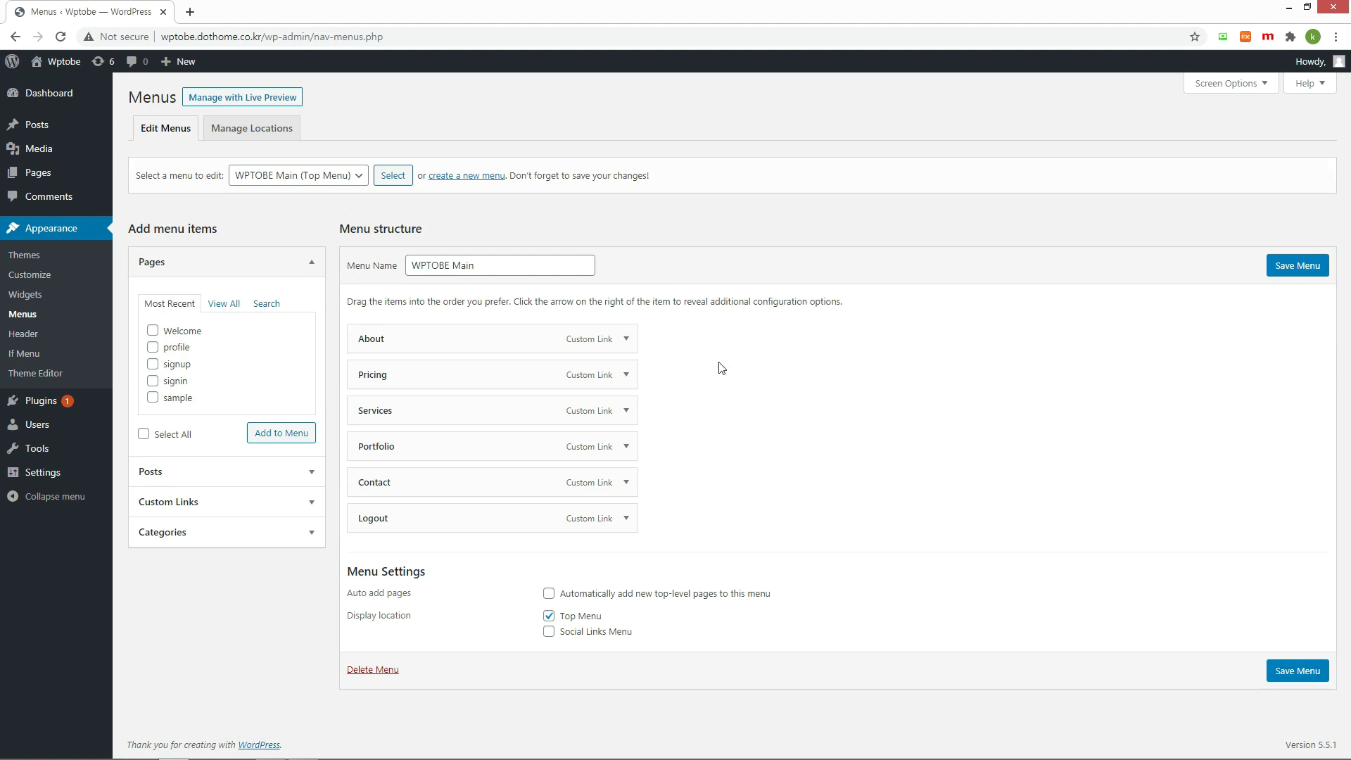
left_click(626, 339)
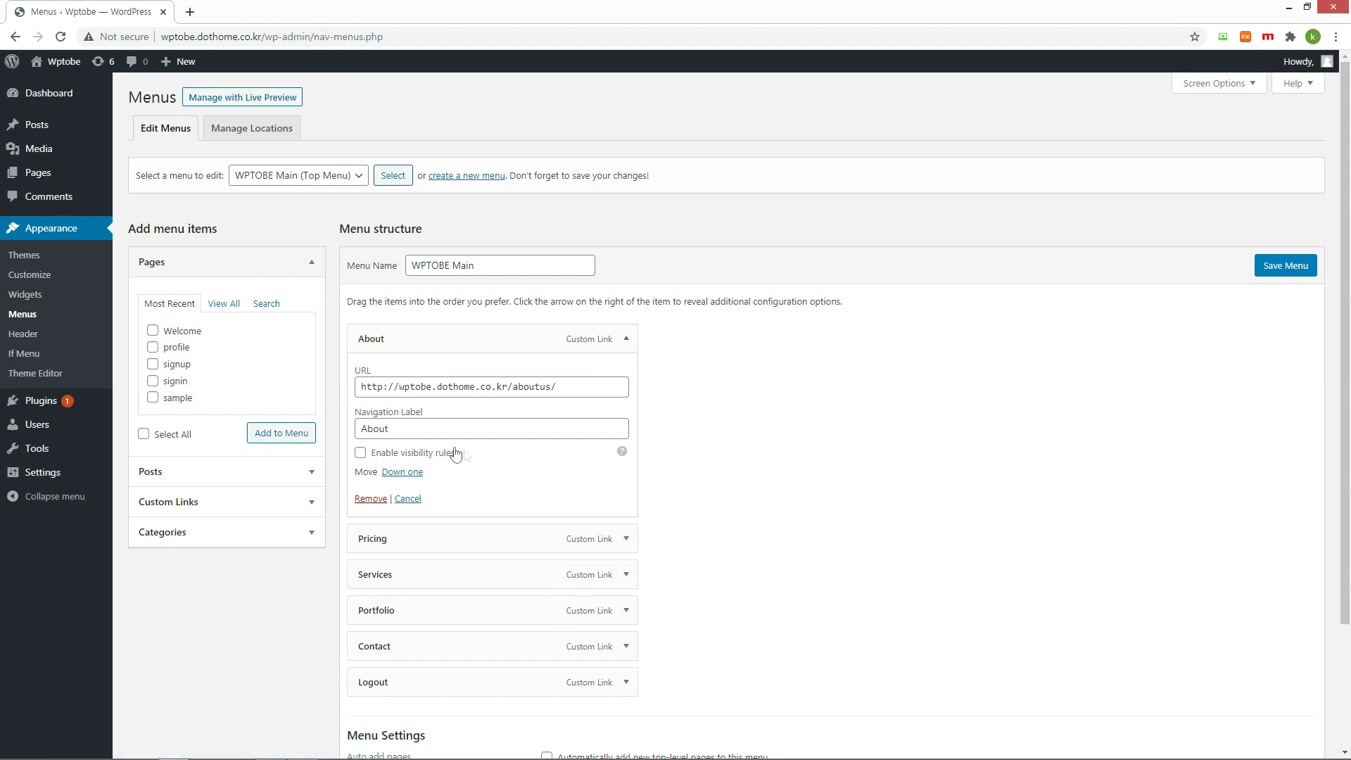
left_click_drag(478, 454, 369, 462)
left_click(360, 454)
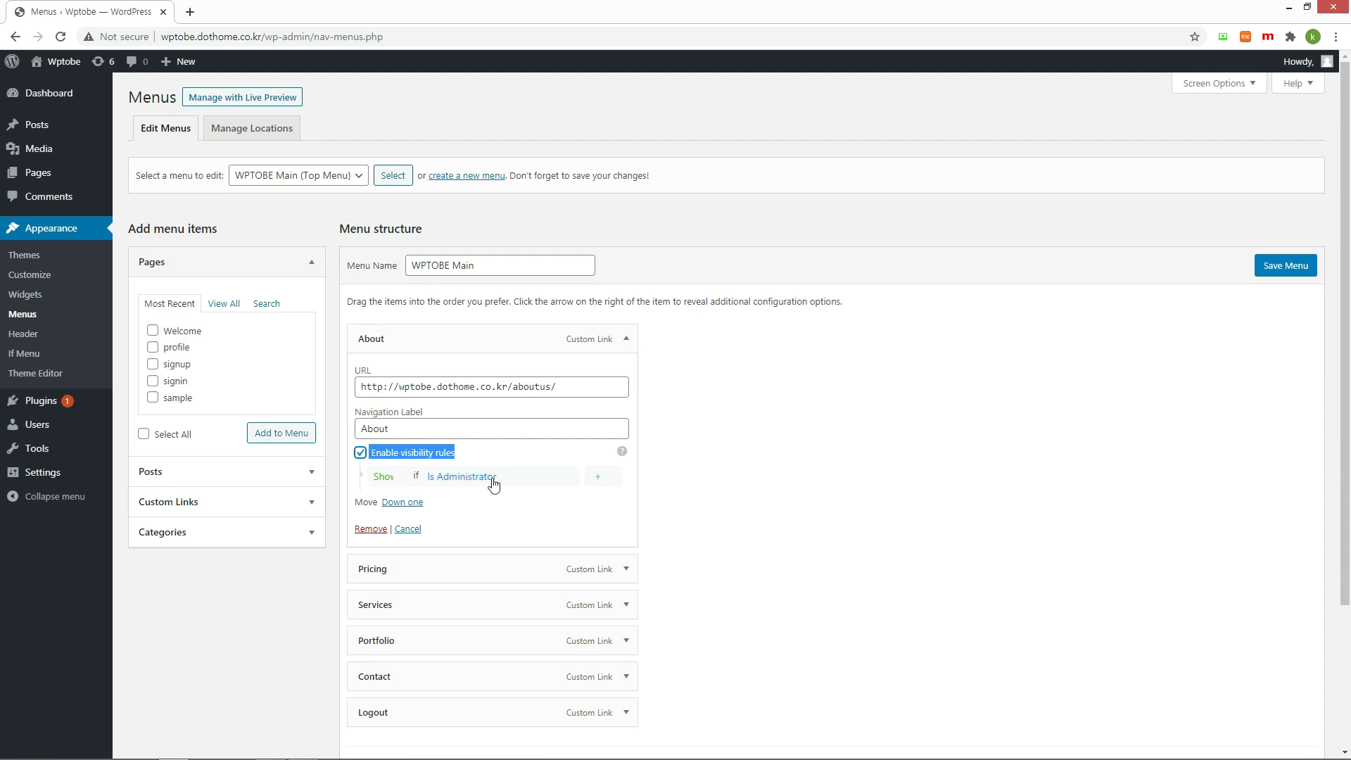
left_click(493, 479)
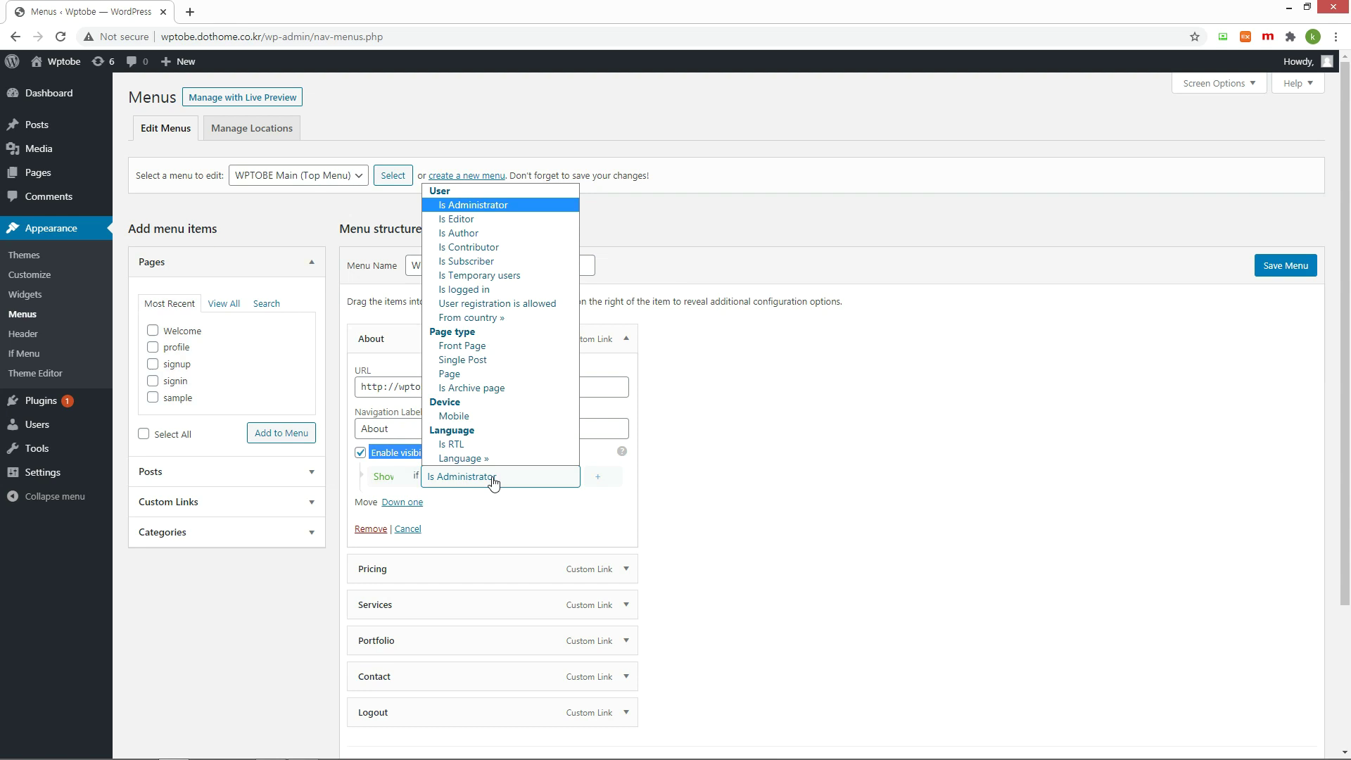
left_click(503, 291)
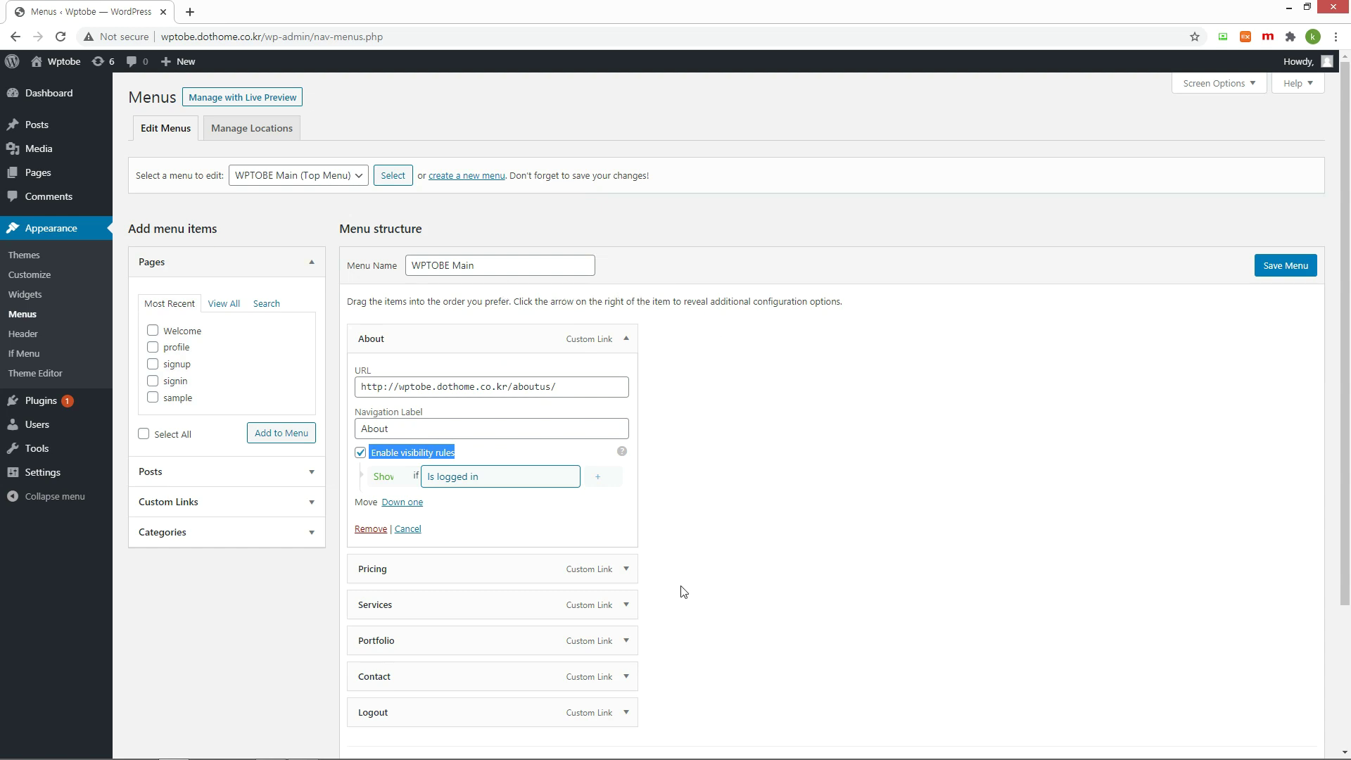
left_click(626, 570)
scroll(653, 549, "down", 2)
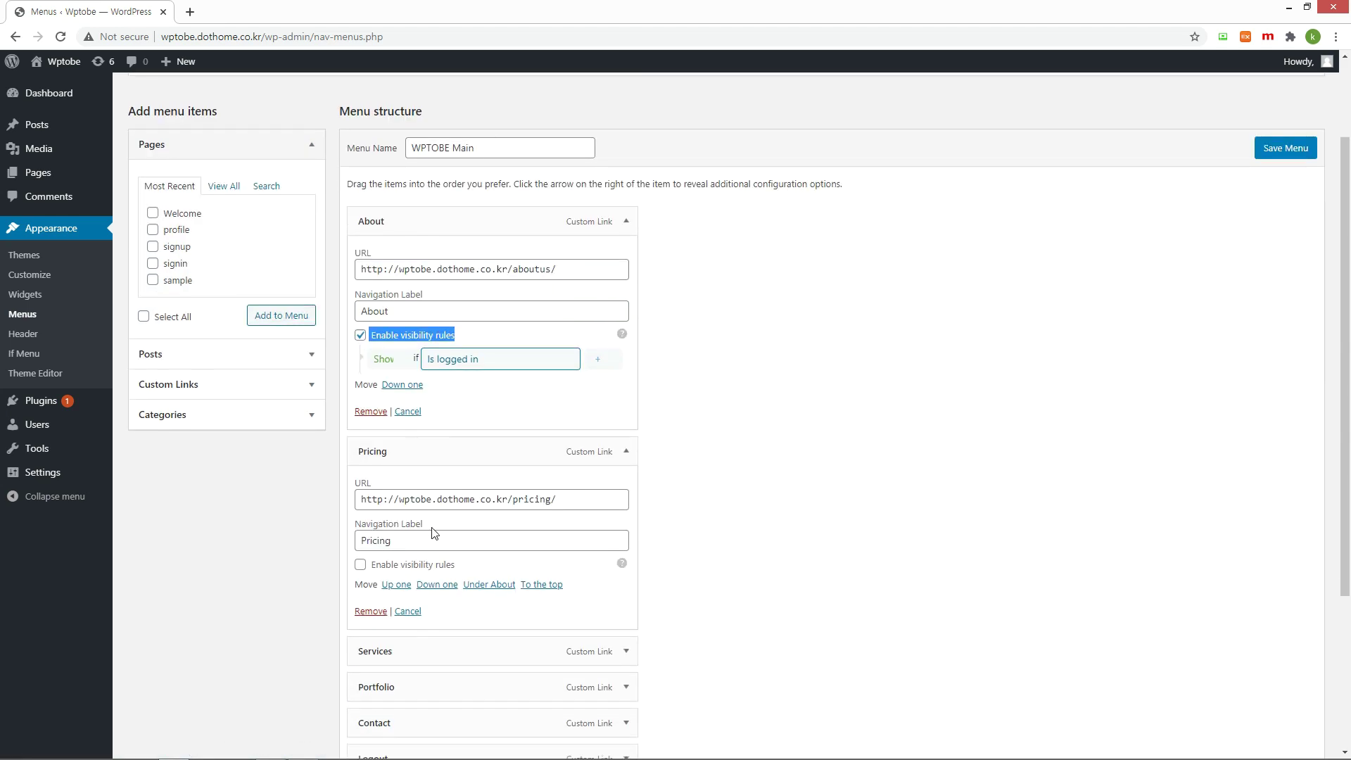
Give Pricing a Hide if Is logged in visibility rule and save the WPTOBE Main menu
left_click(361, 565)
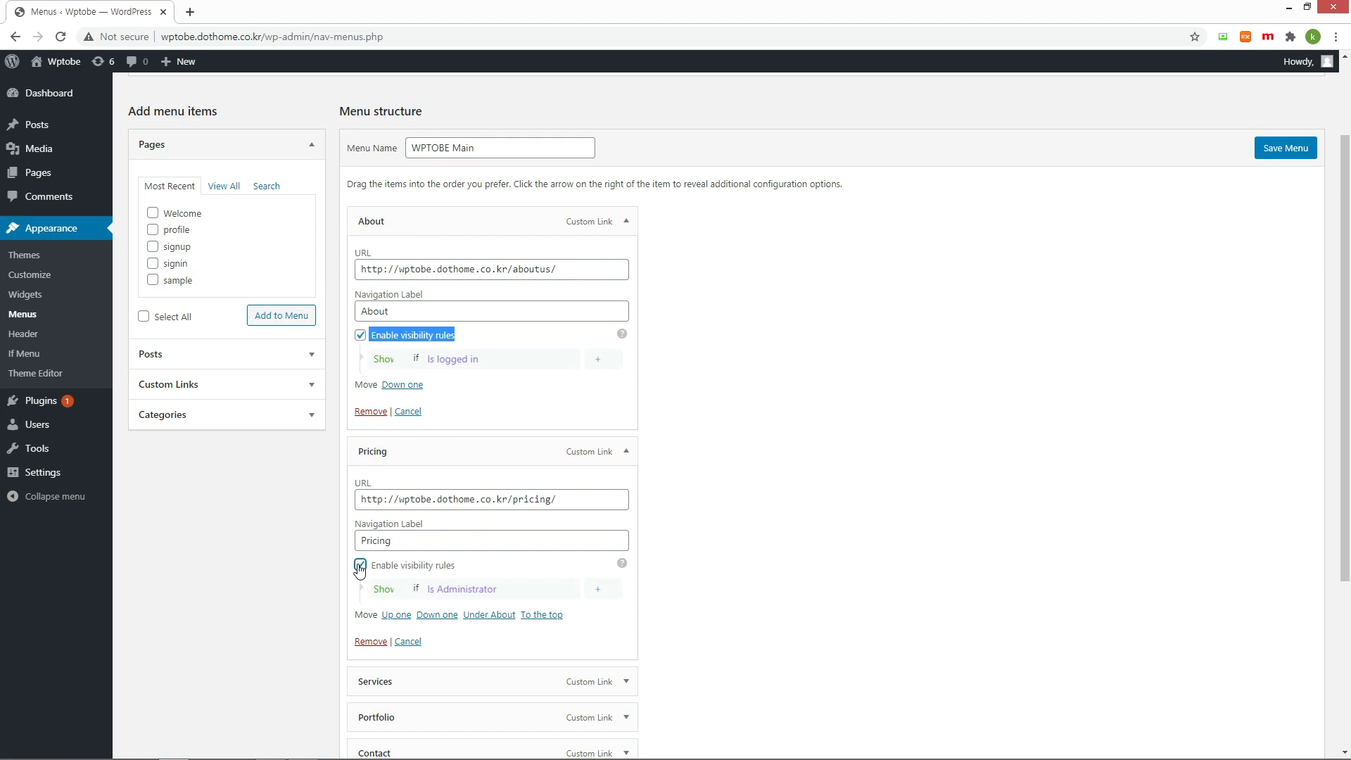
left_click(486, 594)
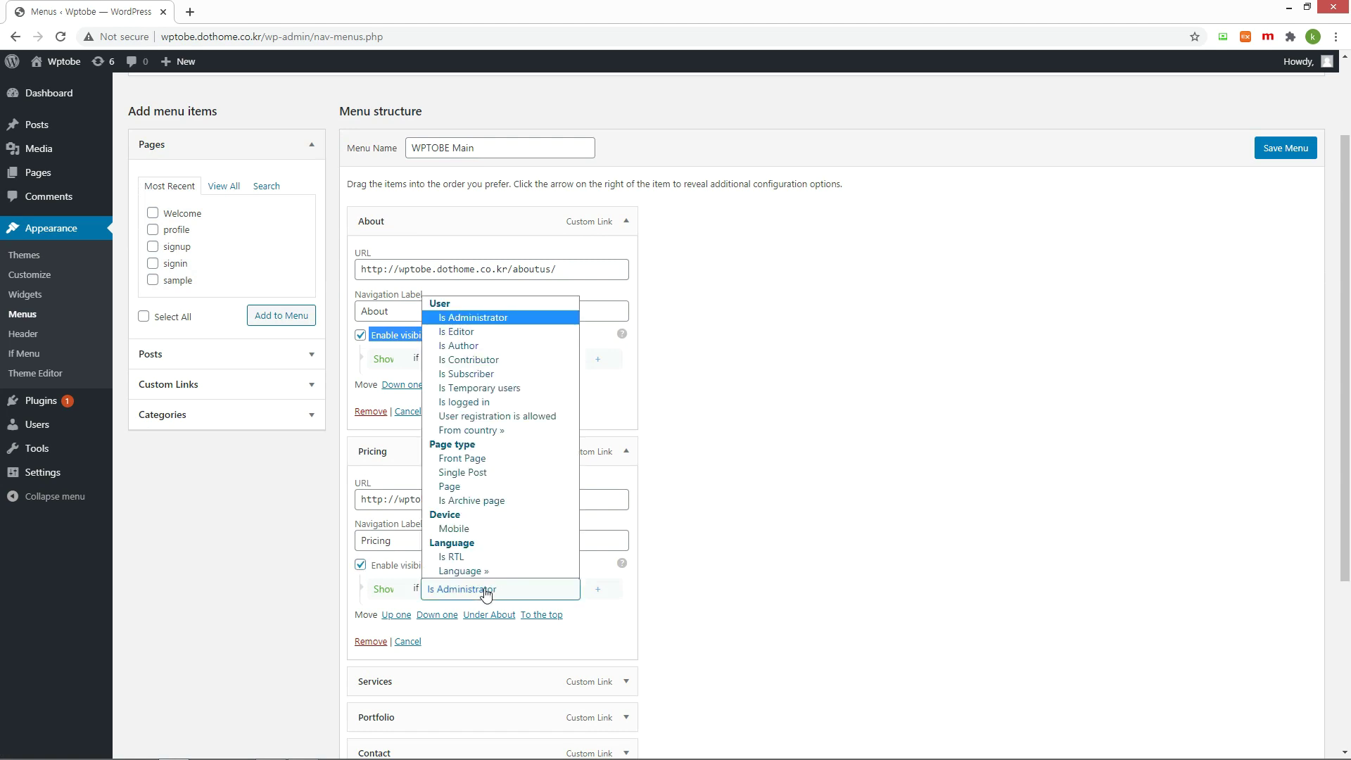
left_click(485, 403)
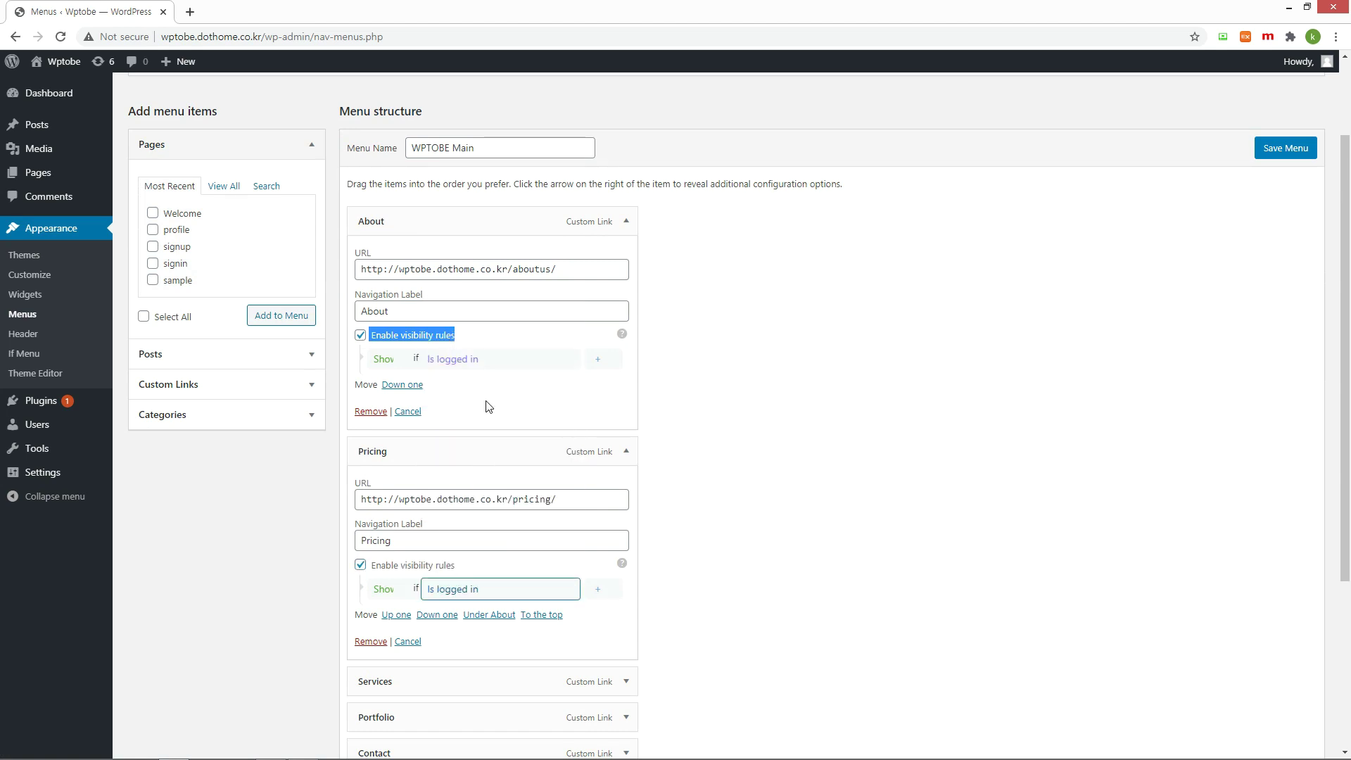
left_click(400, 593)
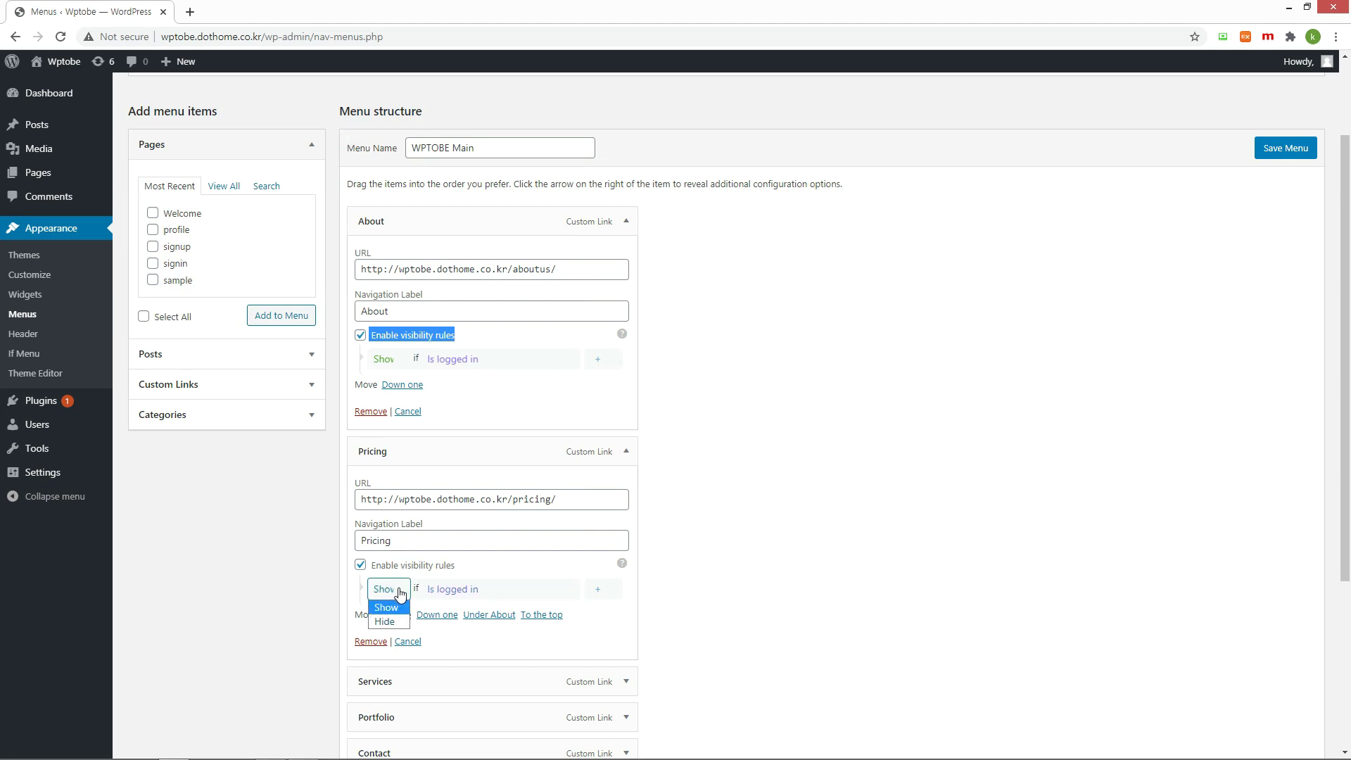
left_click(391, 622)
left_click(1276, 155)
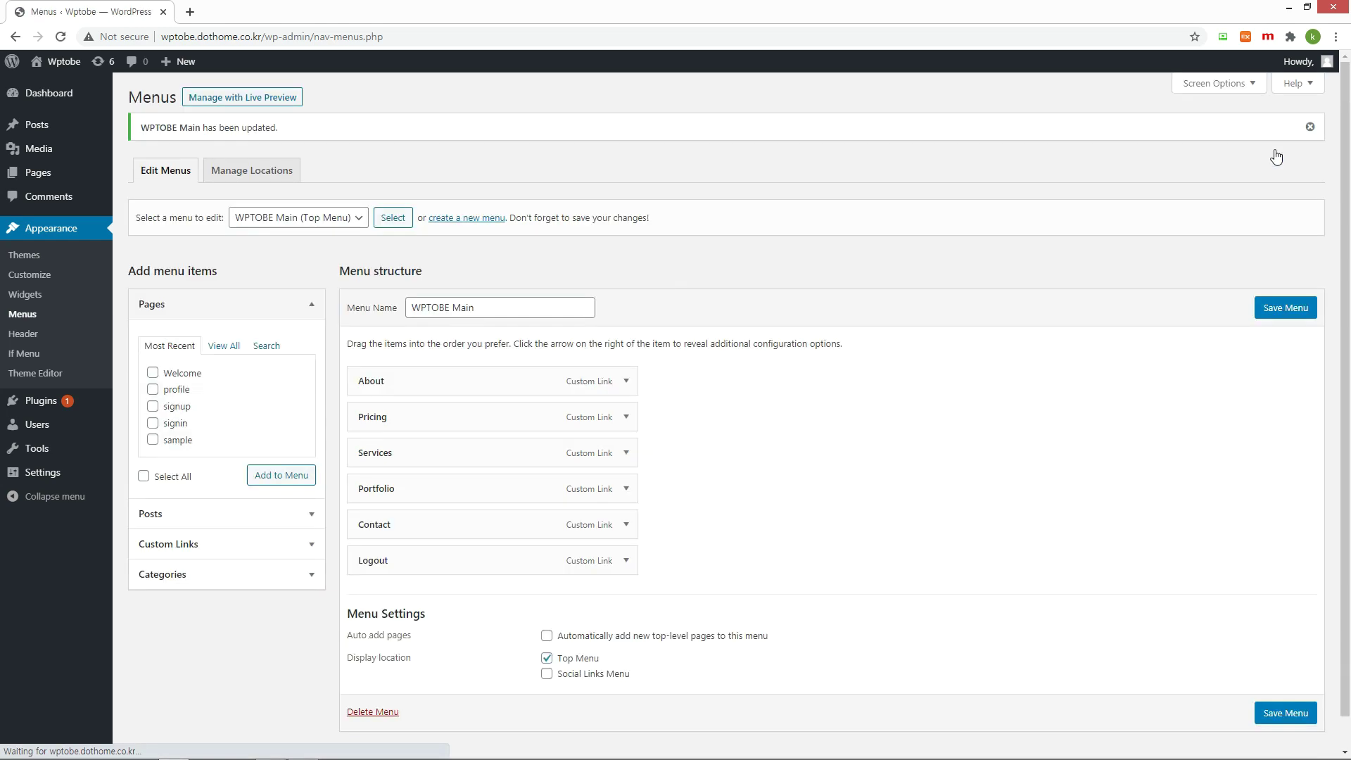
Open the live WPTOBE site in a new tab and check its menu
middle_click(85, 69)
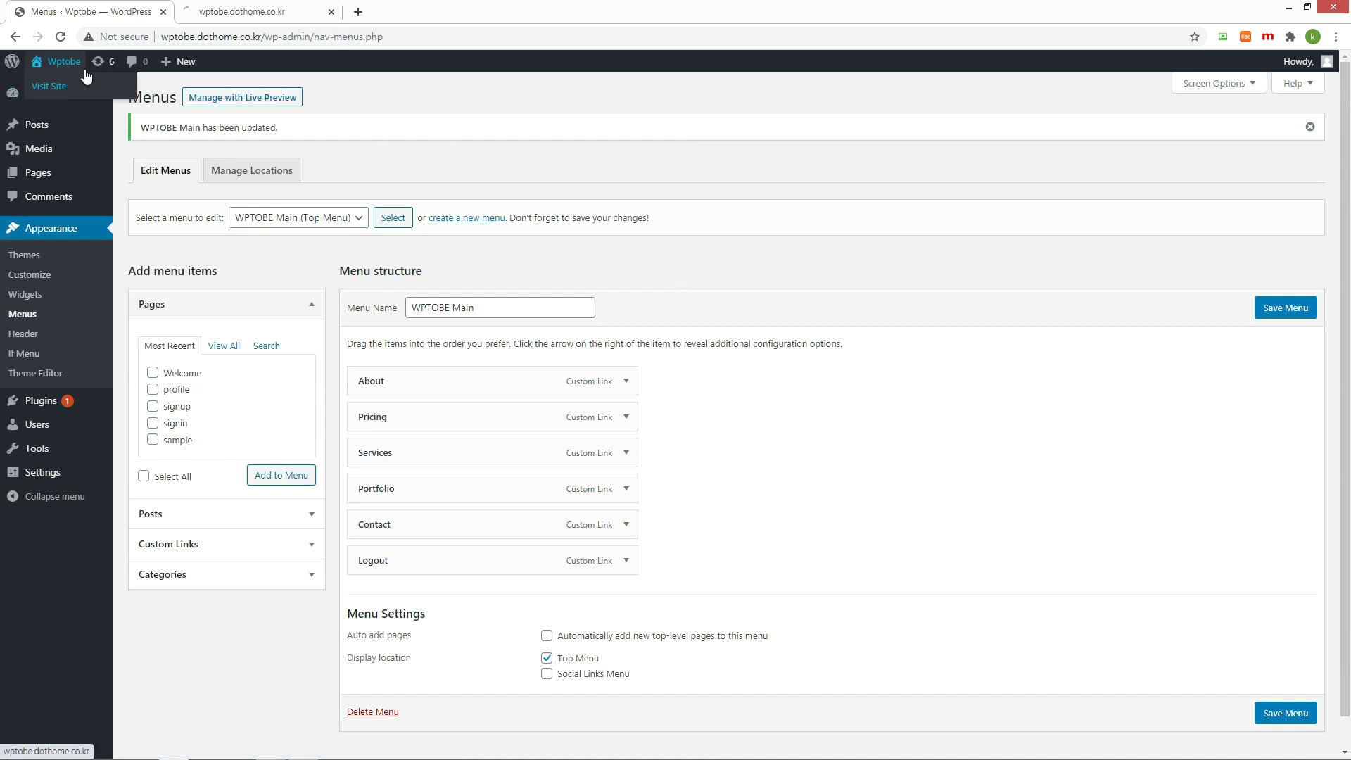
left_click(257, 11)
scroll(719, 409, "down", 4)
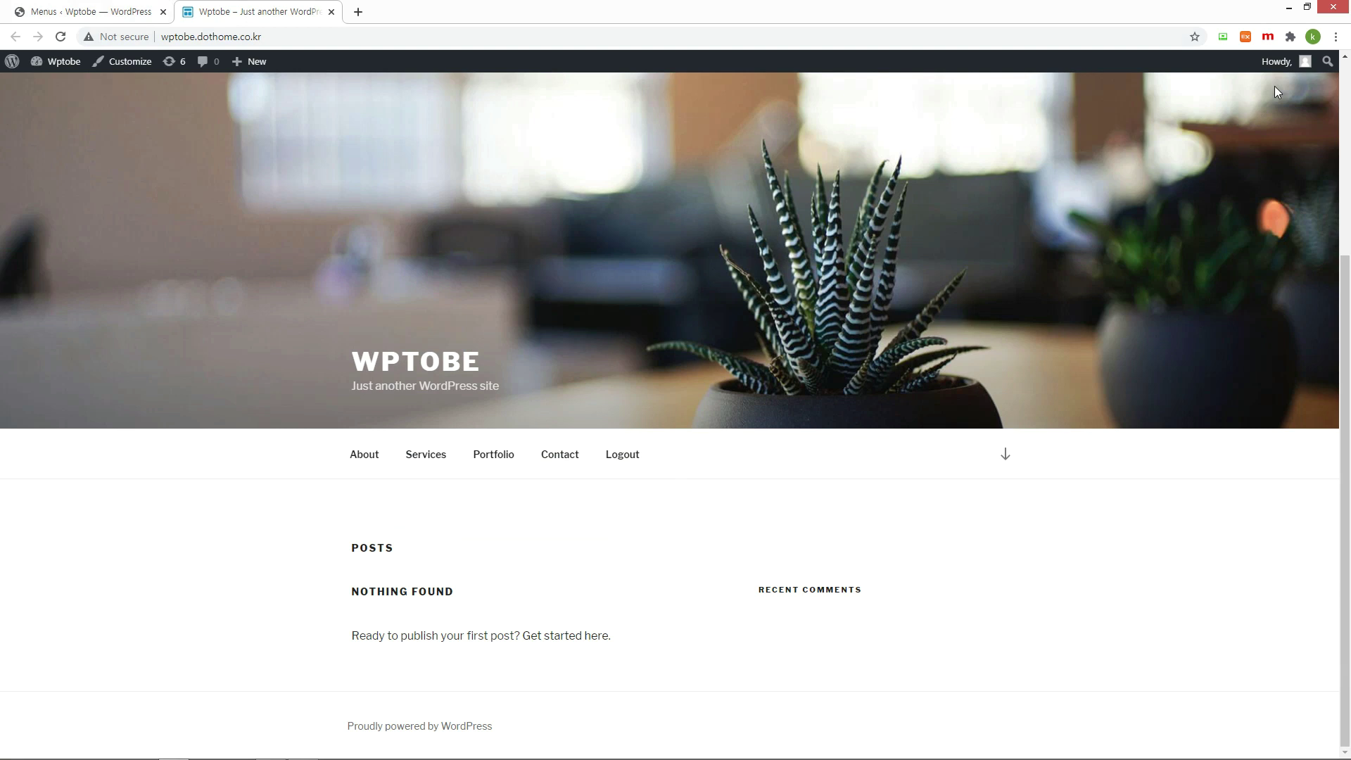
Log out from the Howdy menu and review the menu as a visitor
mouse_move(1262, 62)
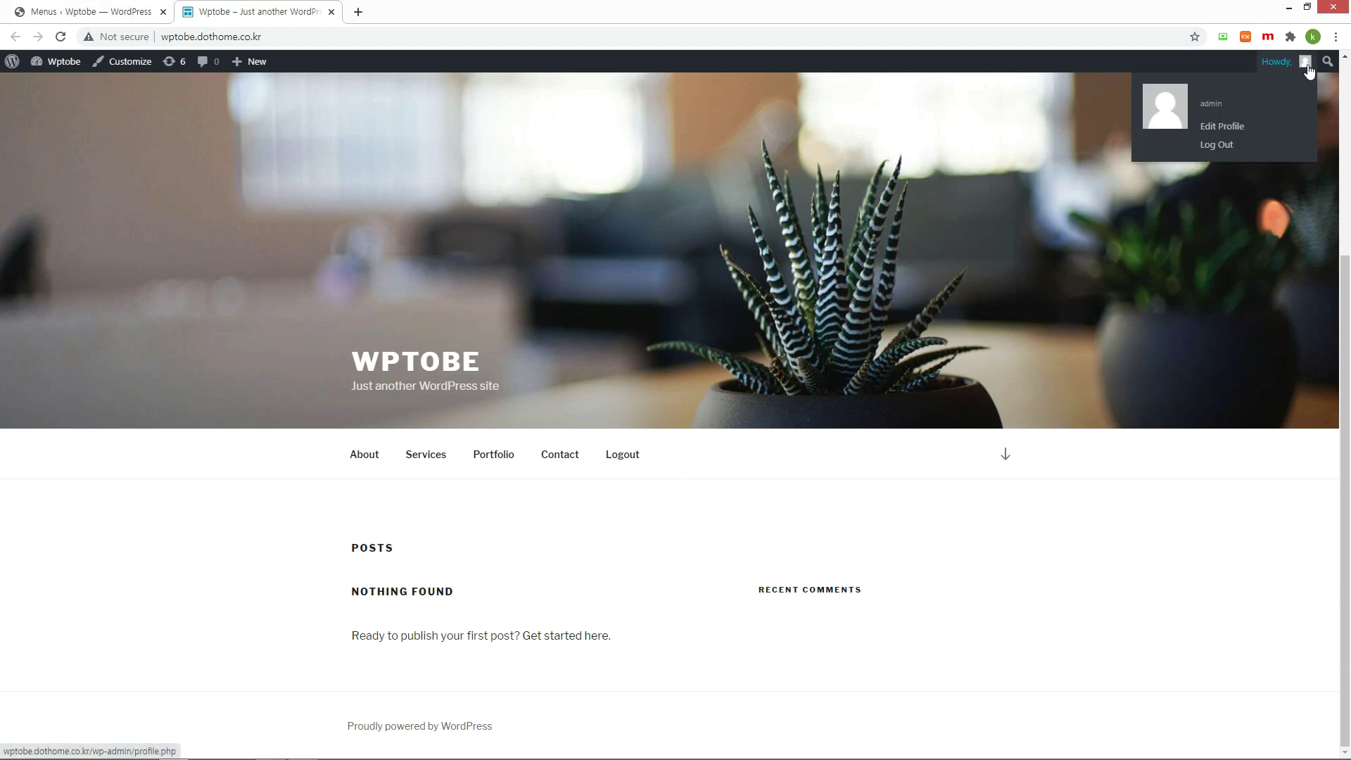
left_click(1258, 147)
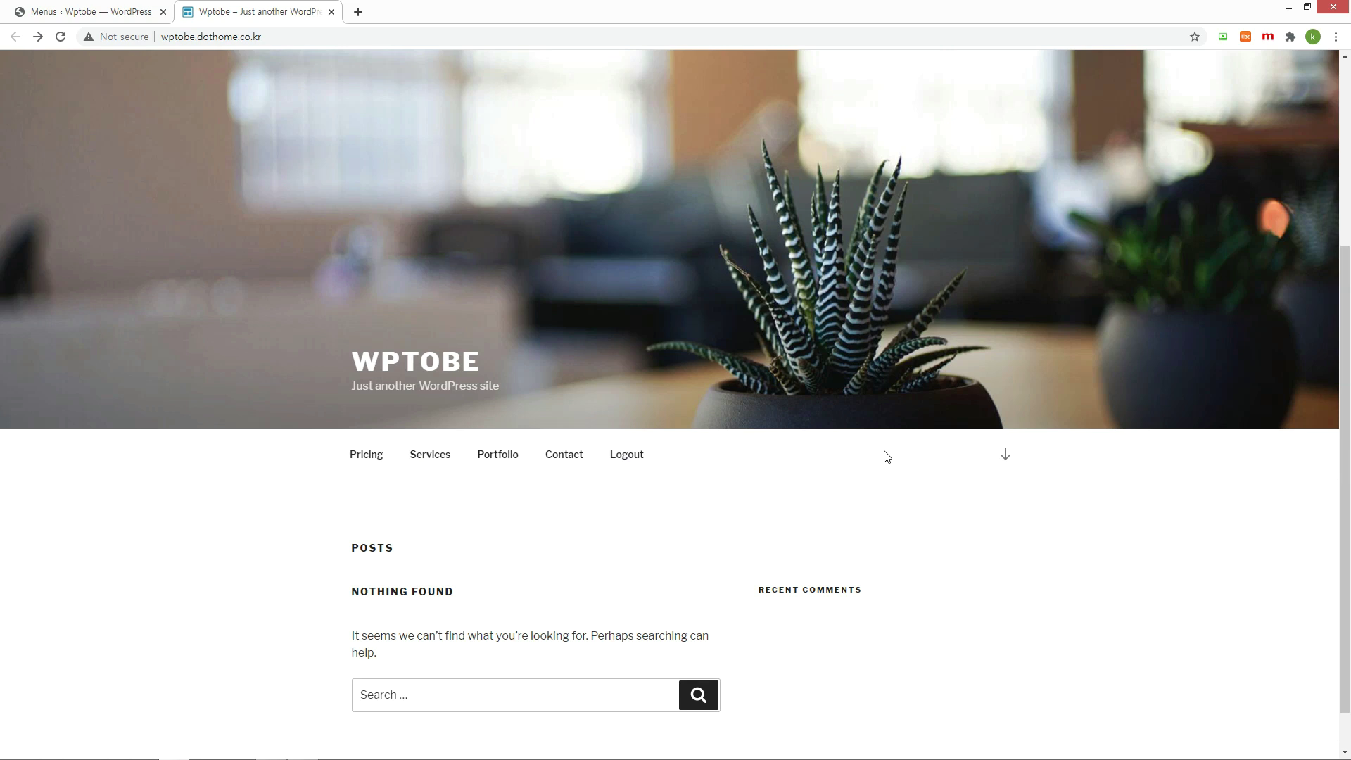
scroll(888, 453, "down", 1)
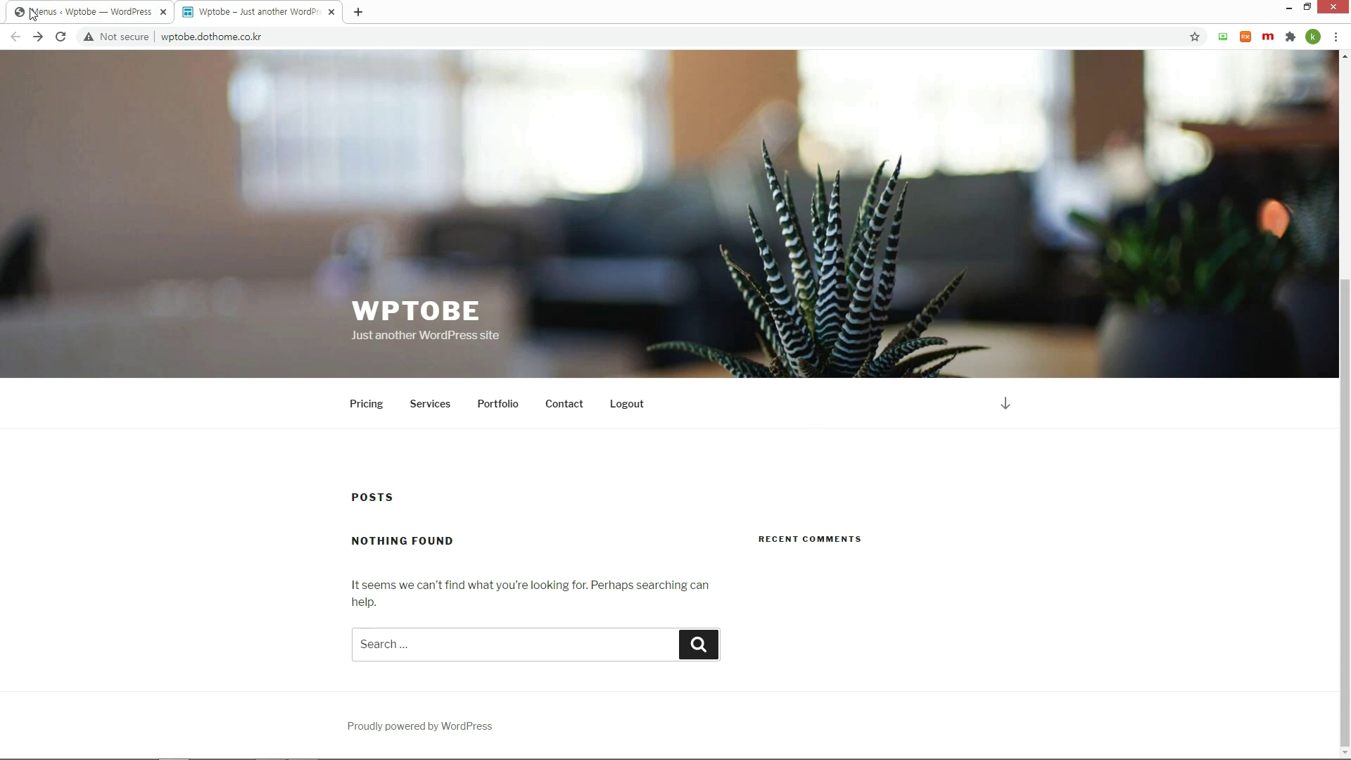
Give the Logout item a Show if Is logged in rule and save the menu
left_click(79, 11)
left_click(631, 519)
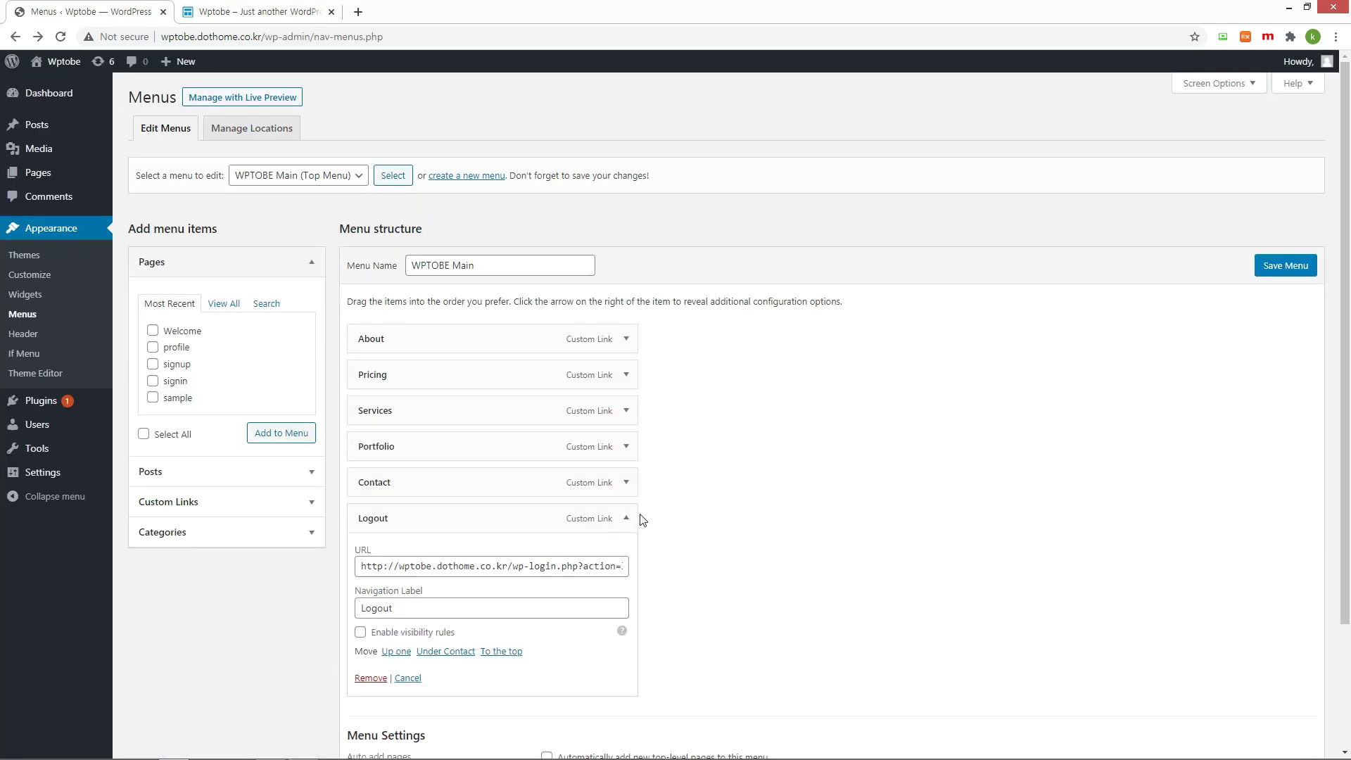
left_click(361, 631)
left_click(500, 655)
left_click(487, 475)
left_click(384, 656)
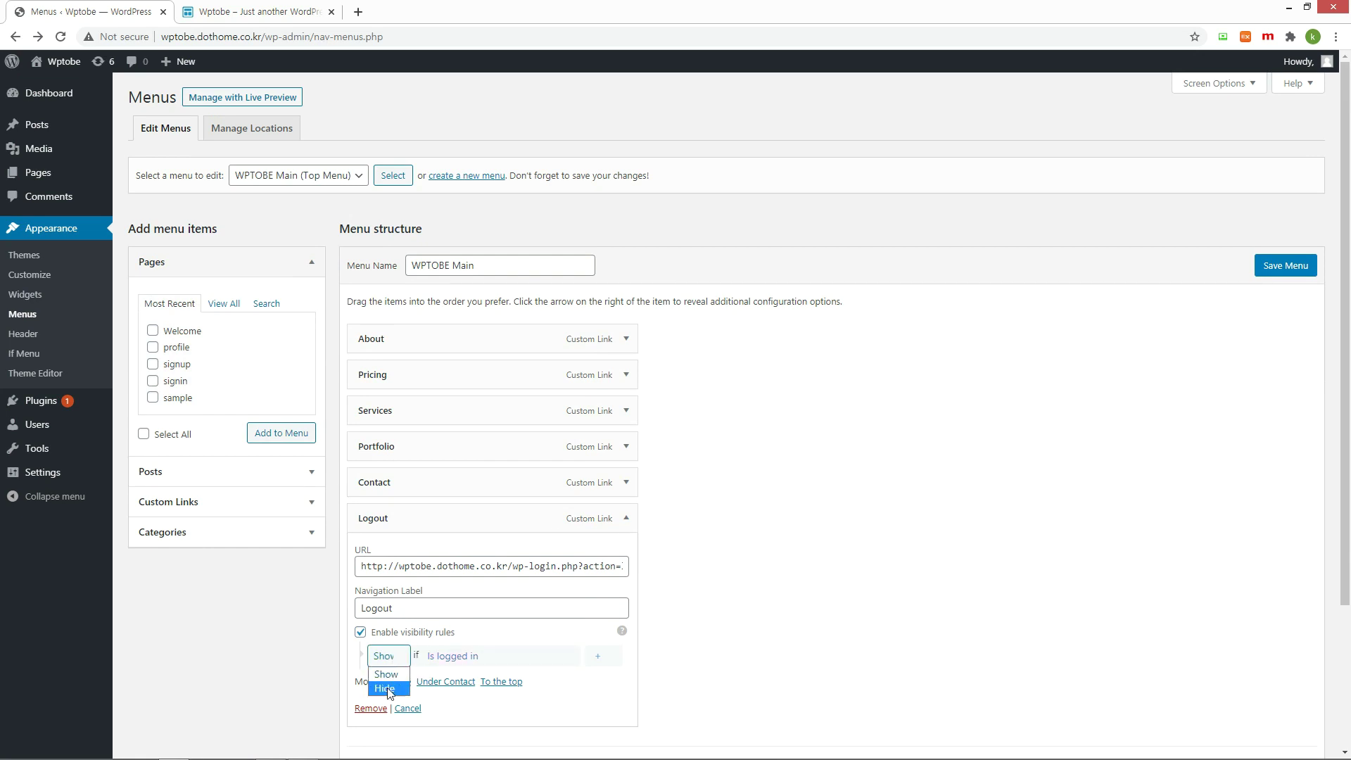
left_click(385, 689)
left_click(387, 660)
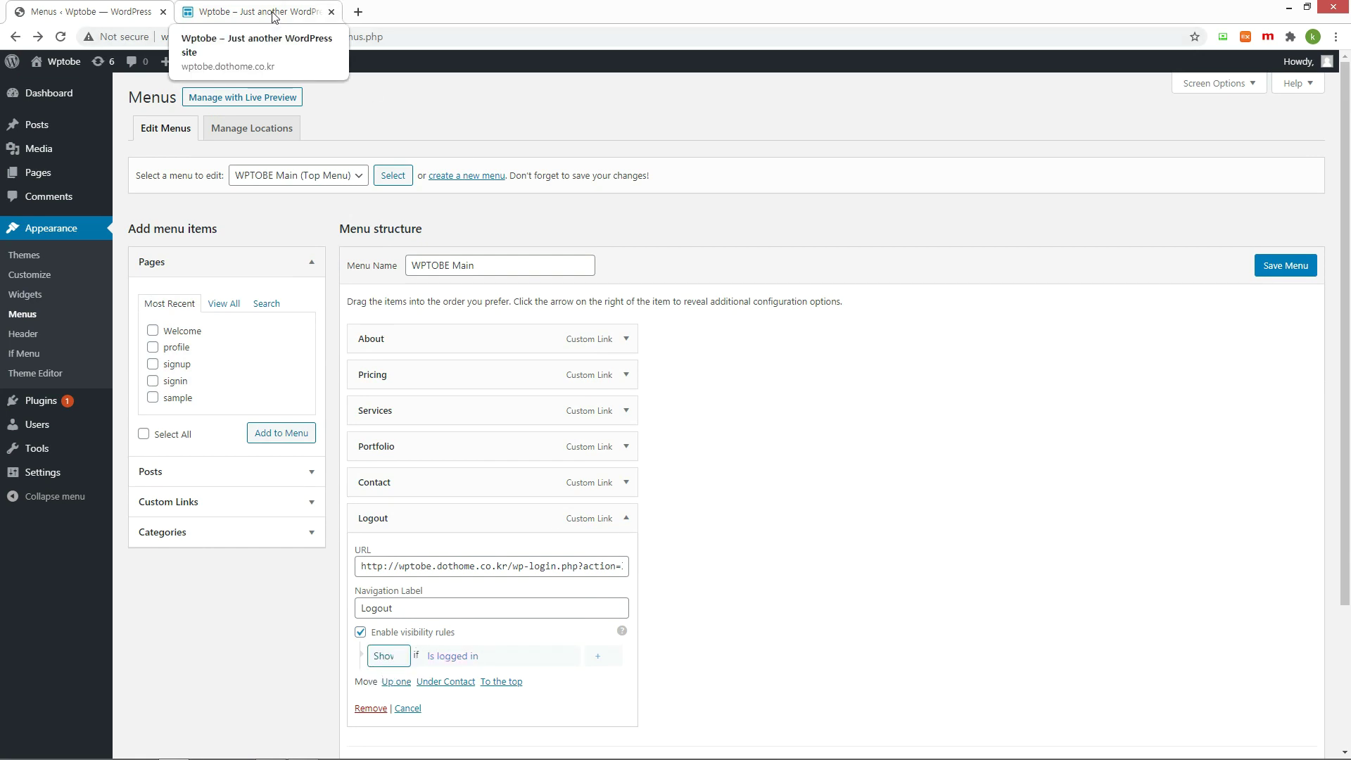
left_click(1258, 266)
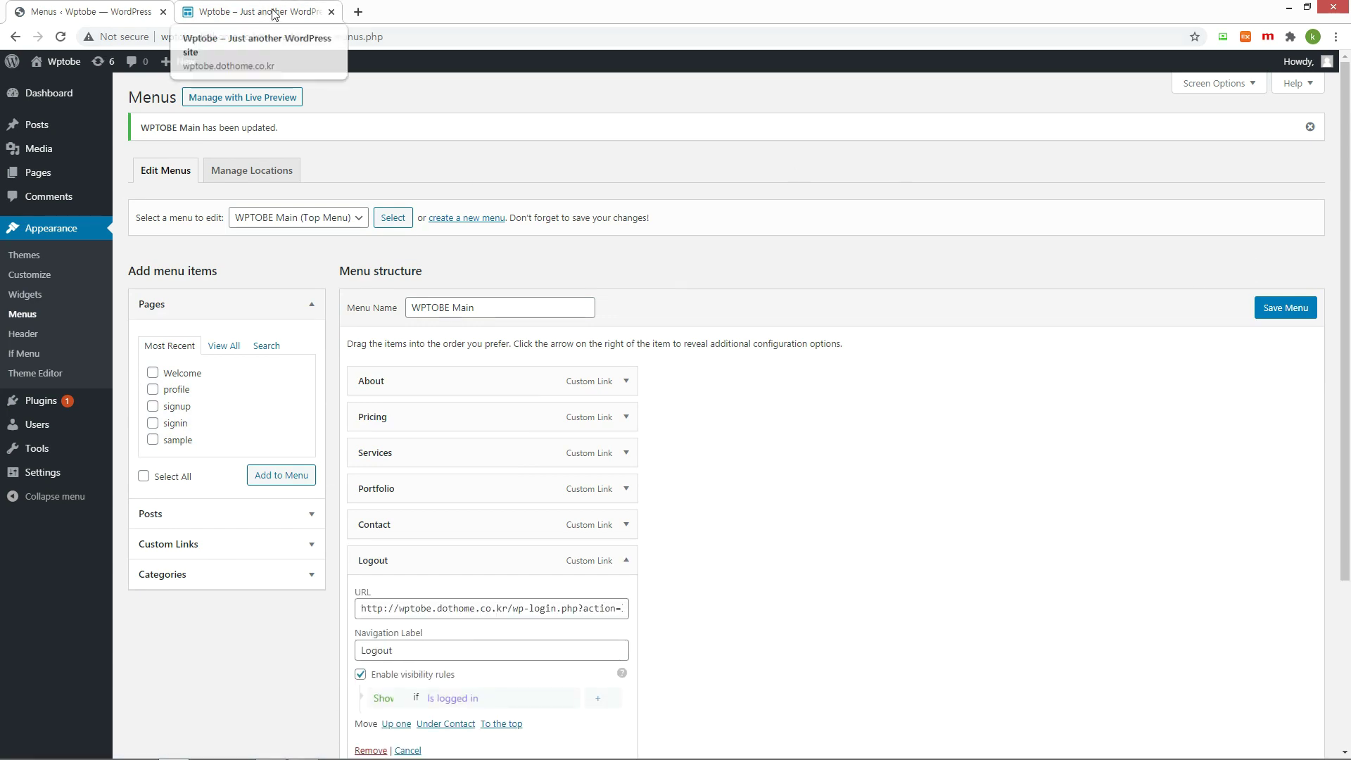
Reload the live site to confirm the menu reads Pricing, Services, Portfolio, Contact
left_click(260, 11)
key("F5")
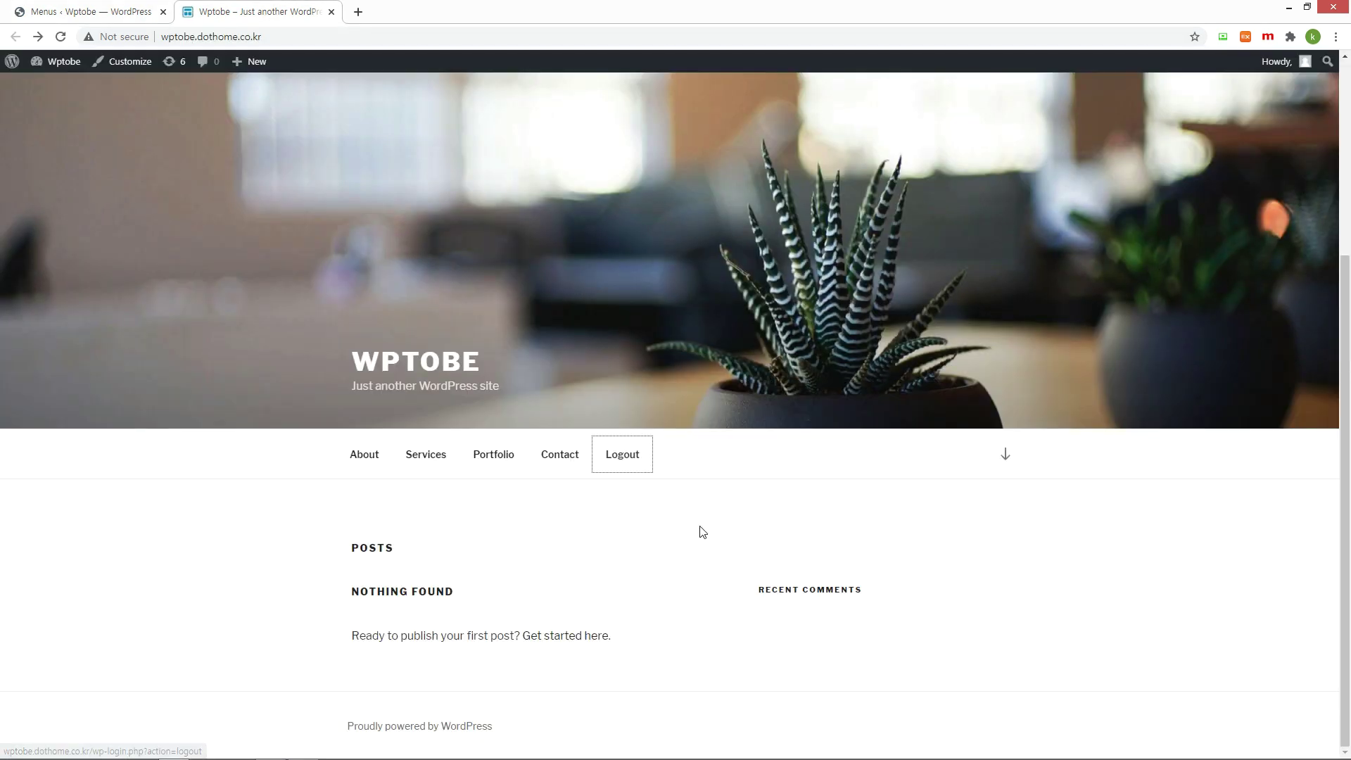
key("F5")
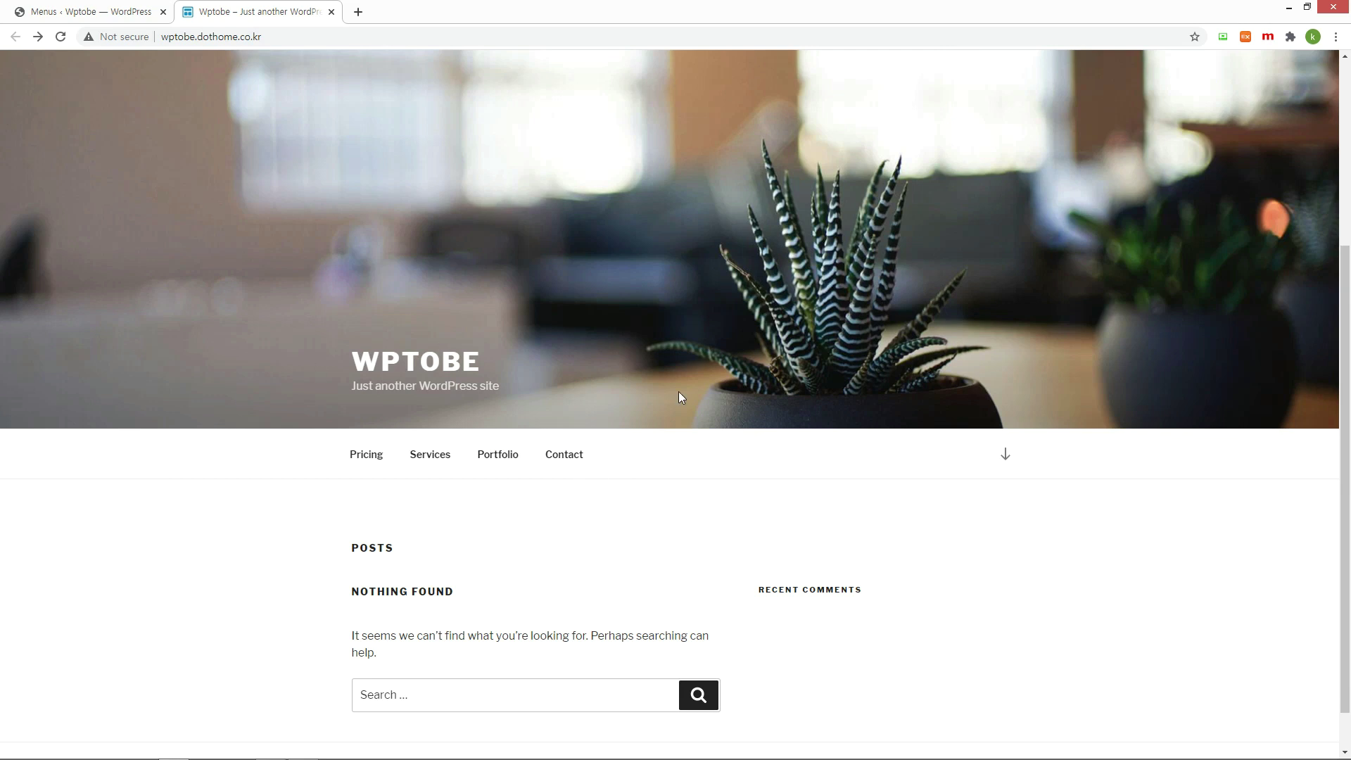
left_click(100, 13)
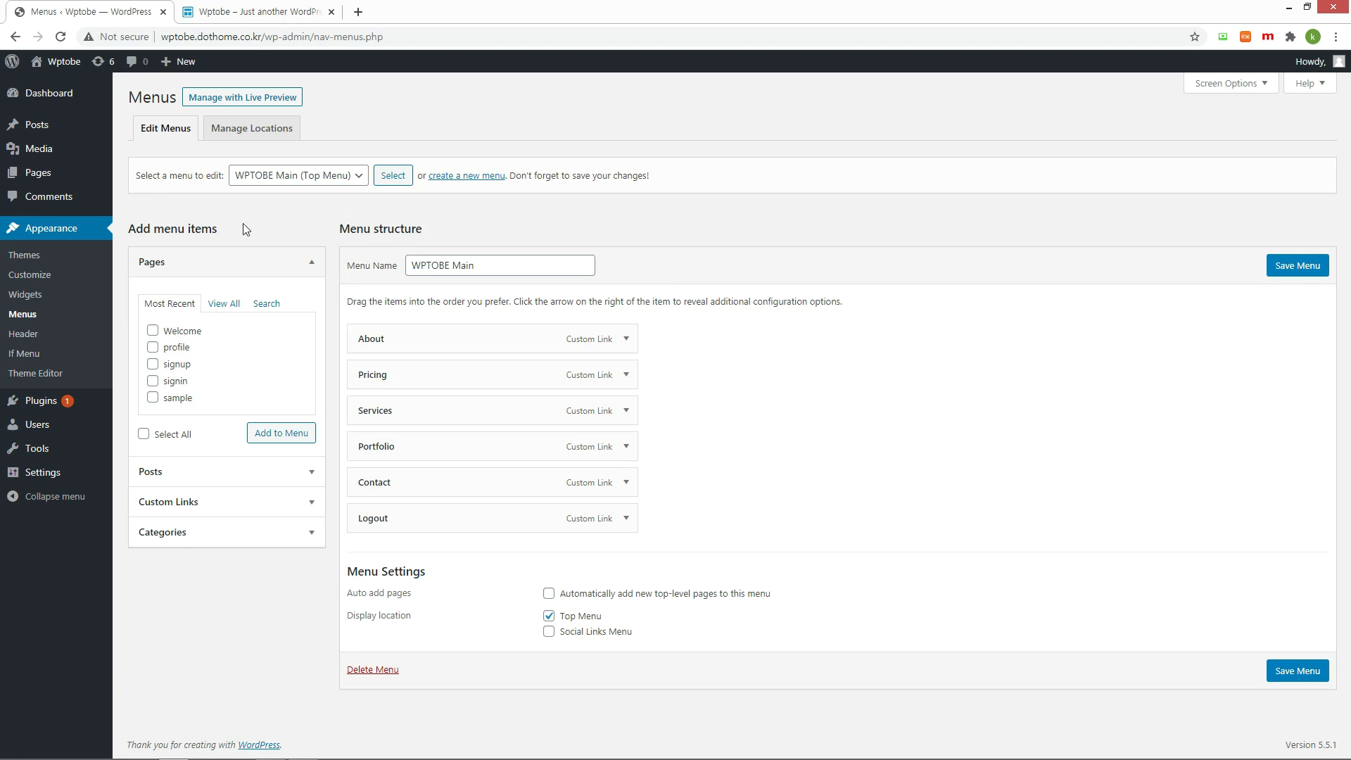
Publish a new post titled 'Single post'
mouse_move(41, 133)
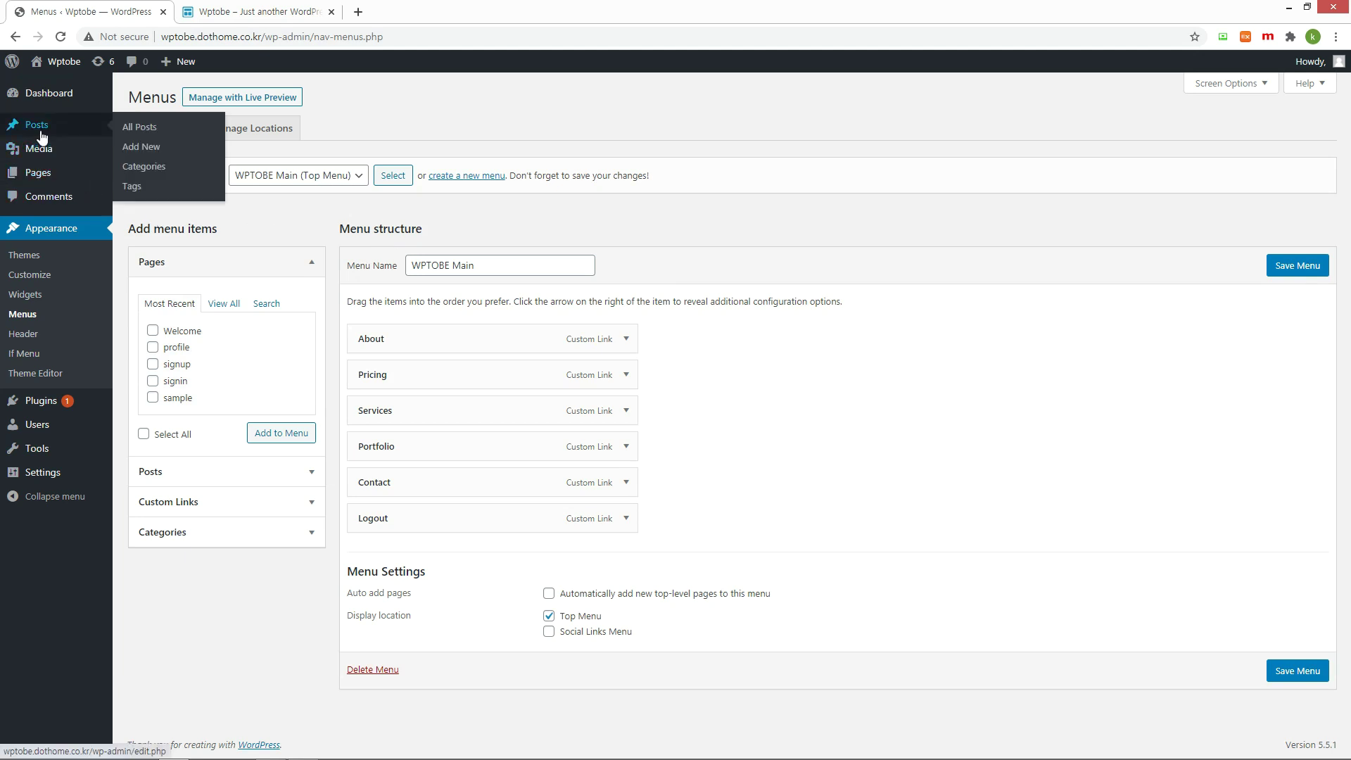
left_click(148, 149)
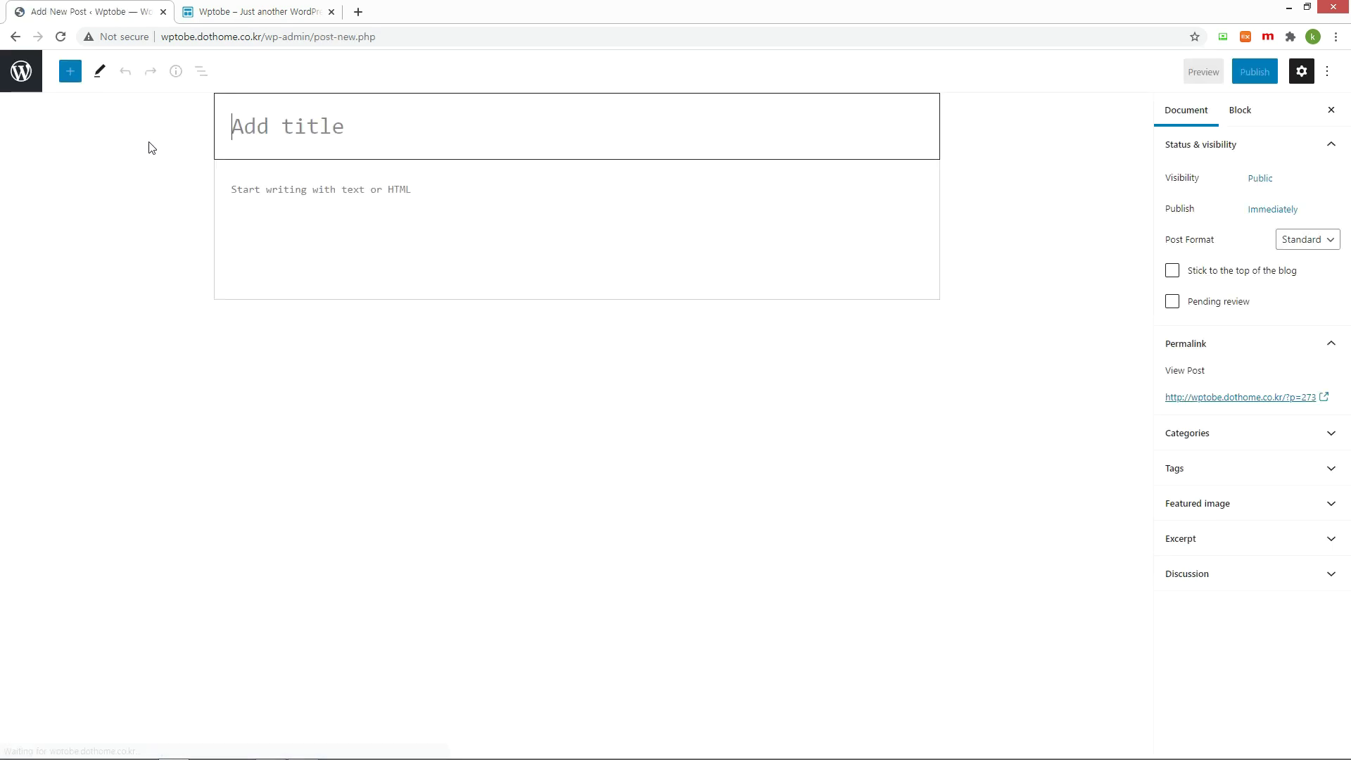
type("Single post")
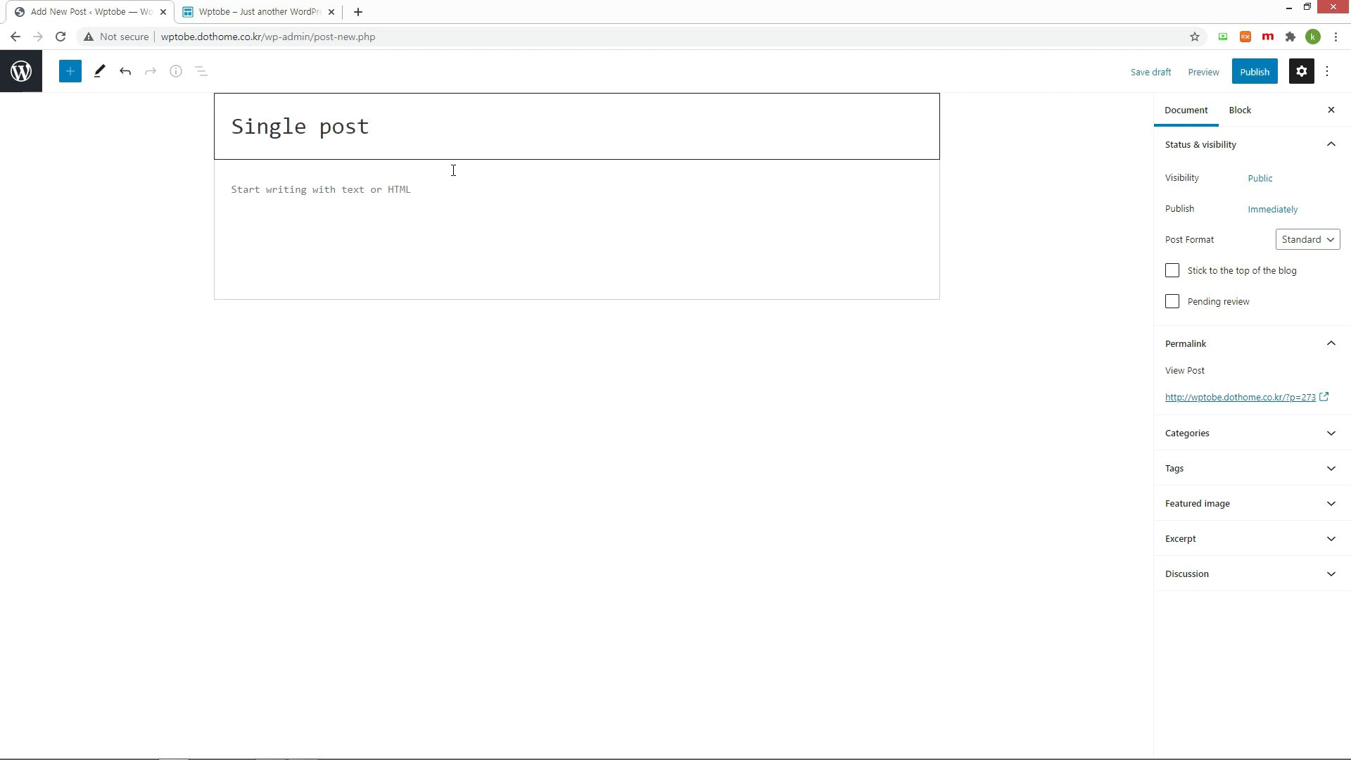
left_click(1252, 76)
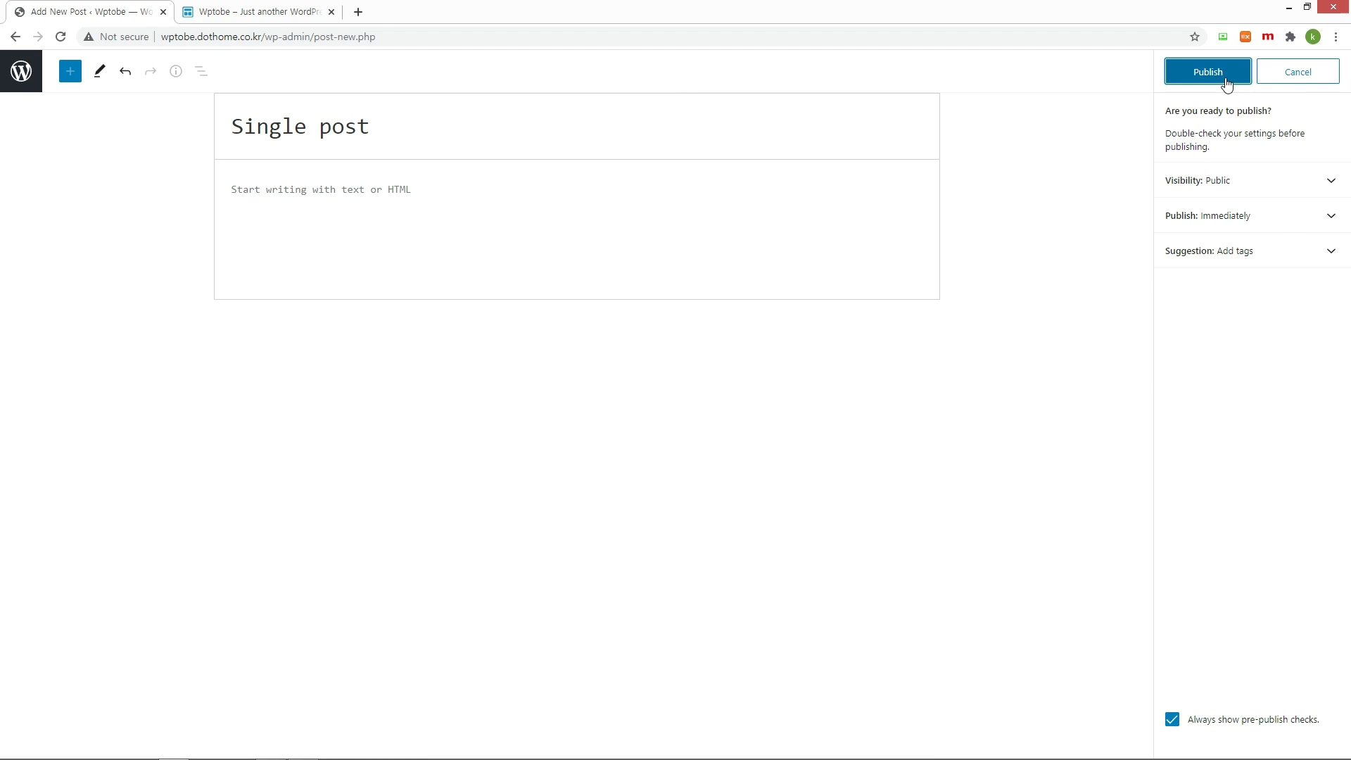
left_click(1226, 81)
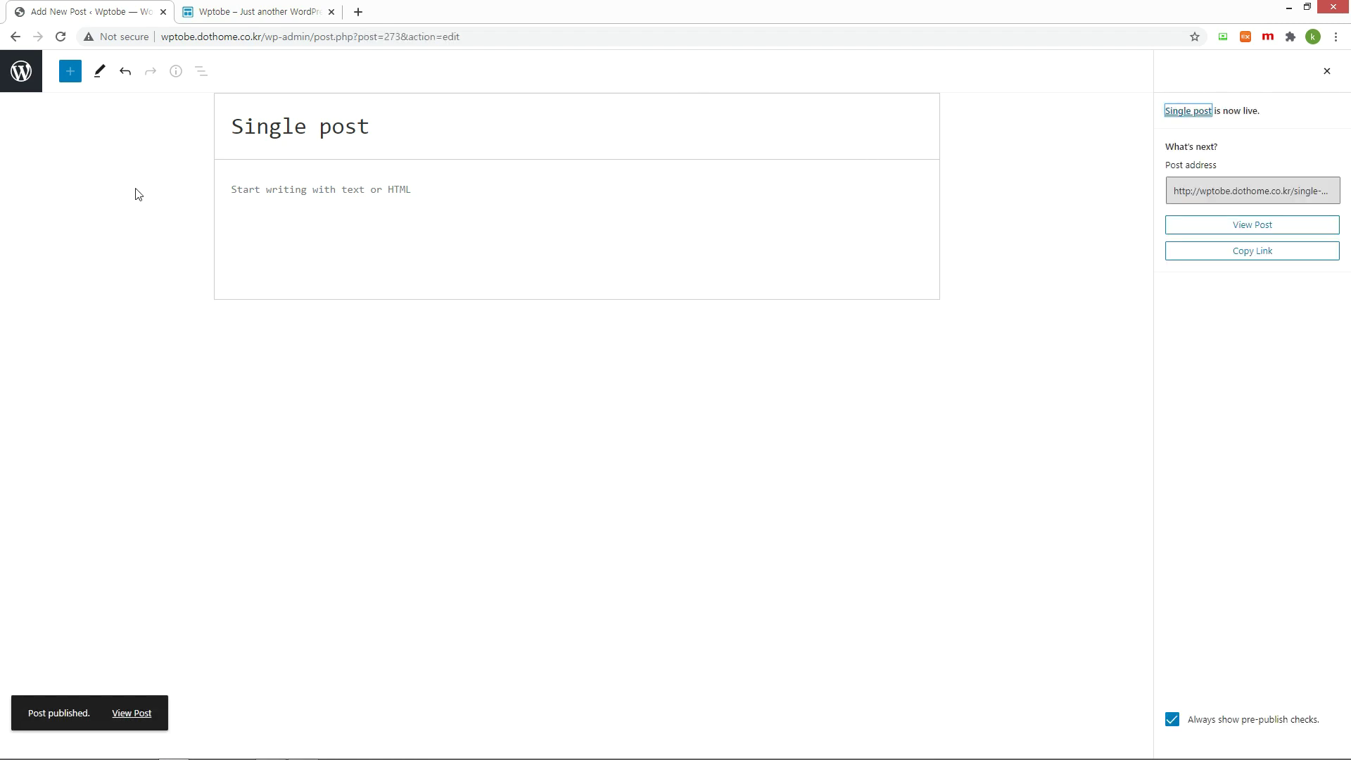
Go back to Appearance > Menus to edit the WPTOBE Main menu
left_click(14, 81)
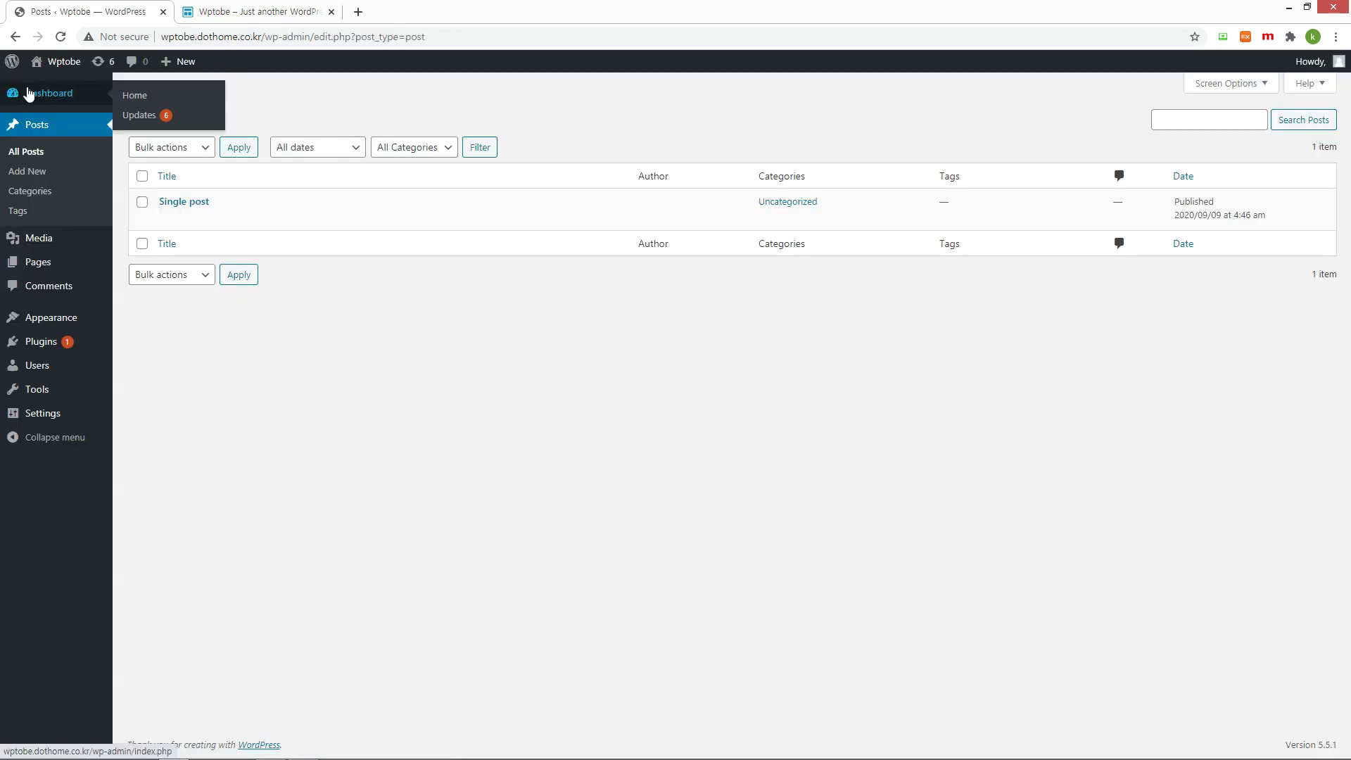
mouse_move(65, 325)
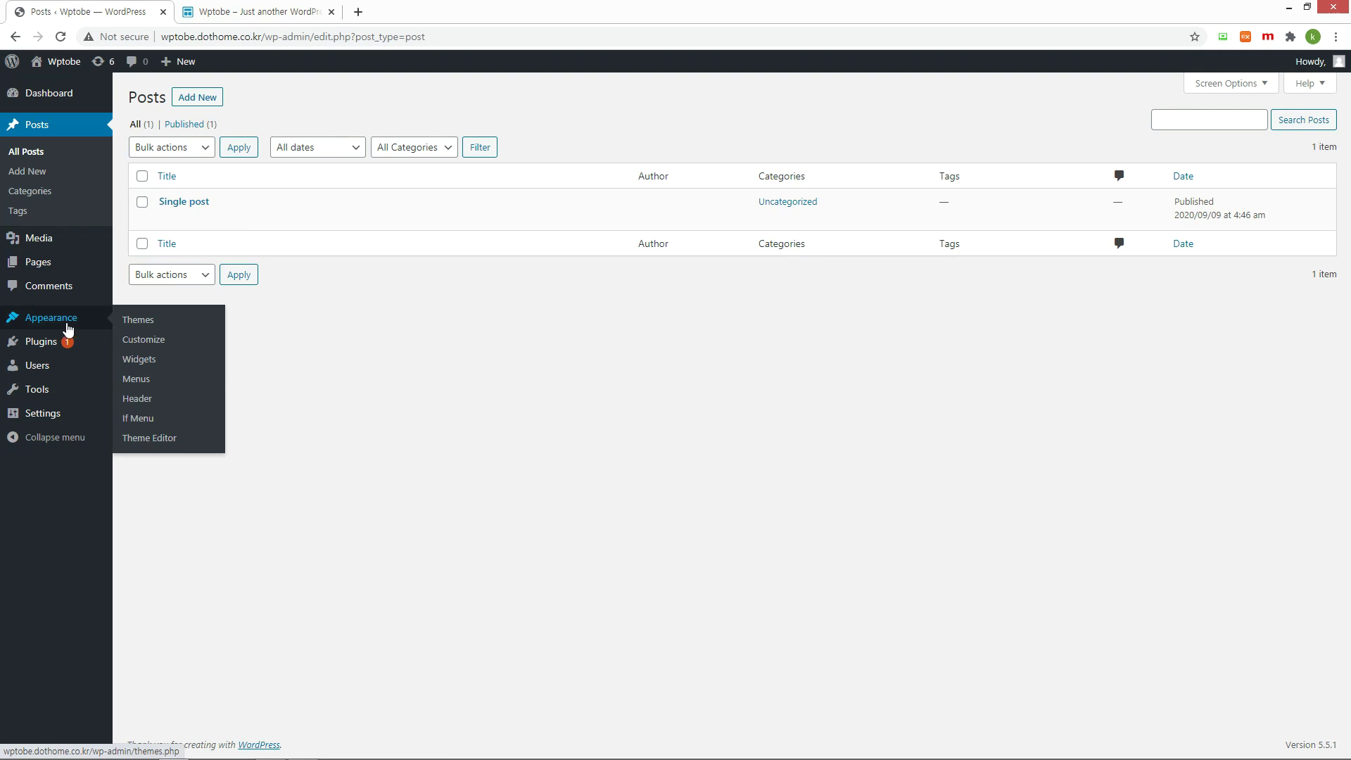
left_click(147, 382)
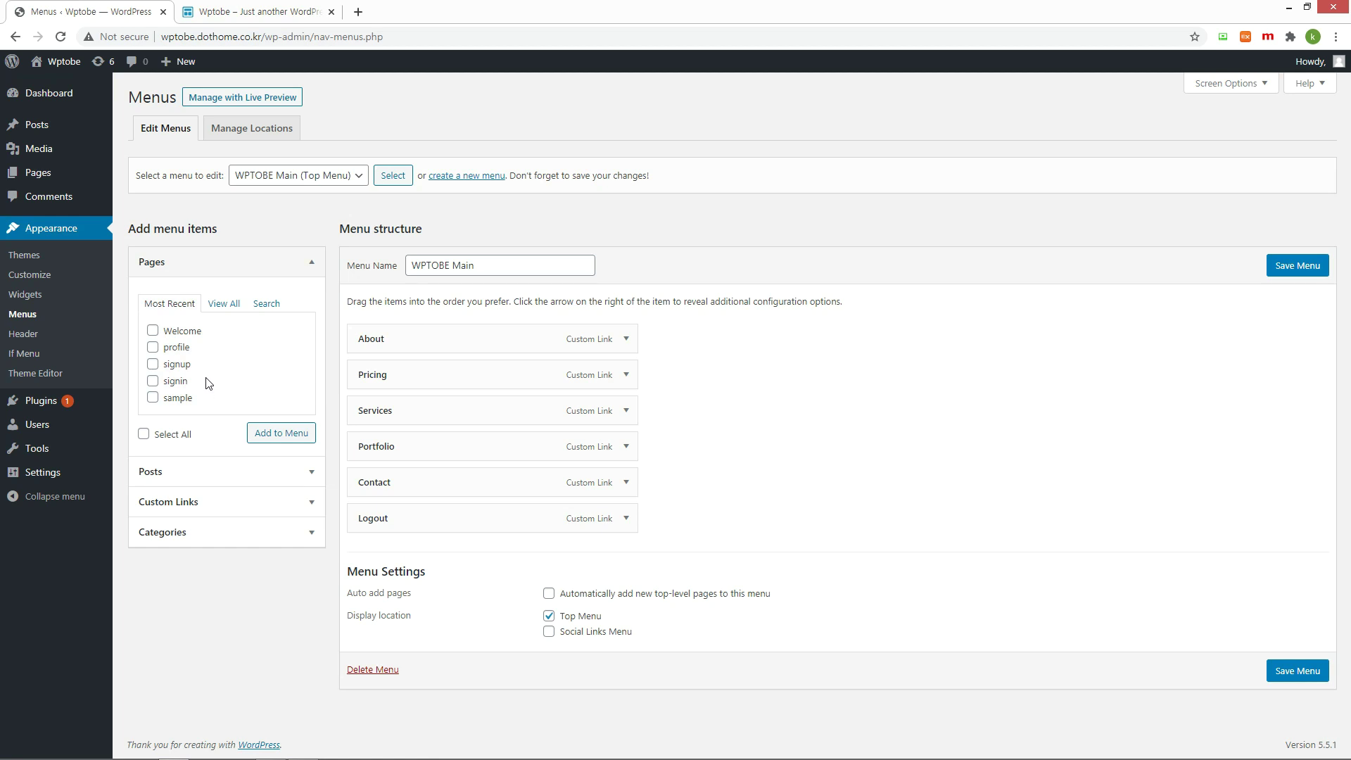
Add Single post from the Posts box and drag it to the top of the menu
left_click(296, 478)
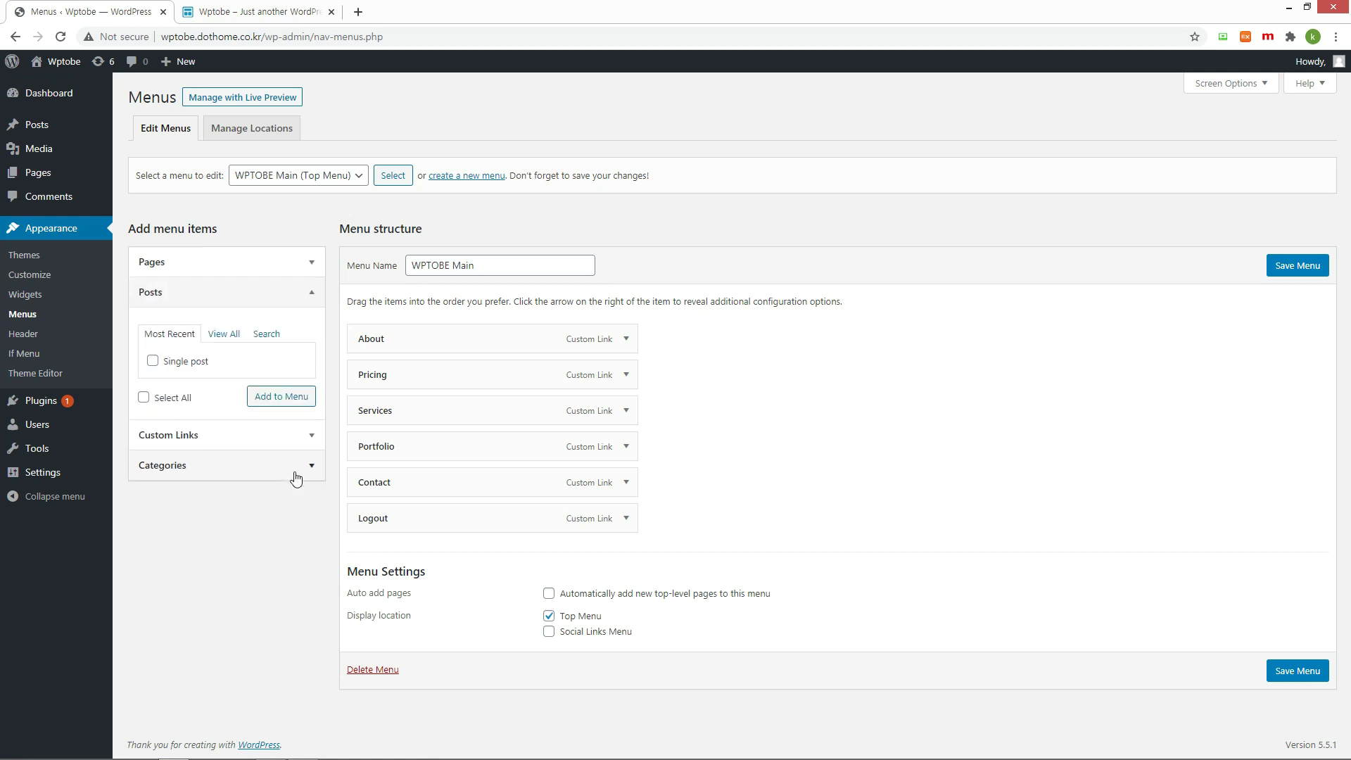
left_click(287, 397)
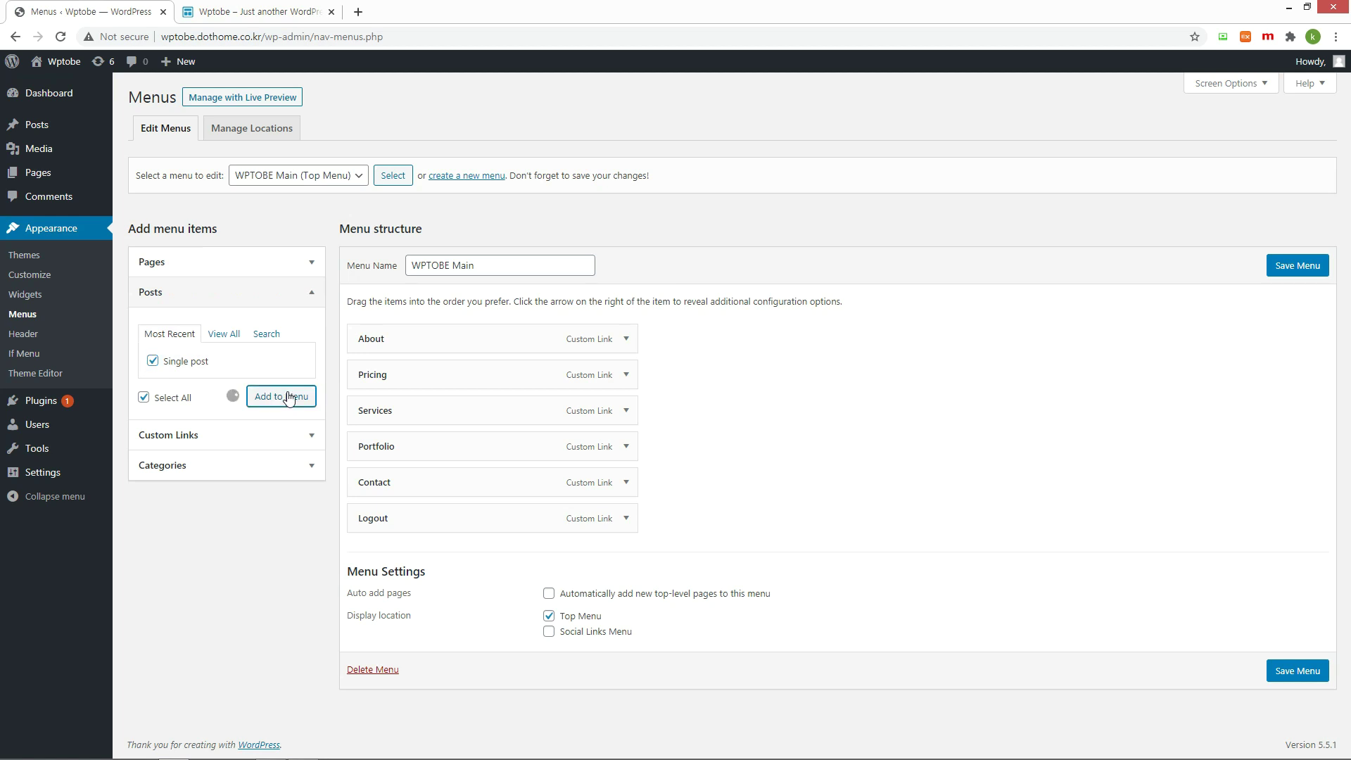
left_click_drag(444, 556, 444, 331)
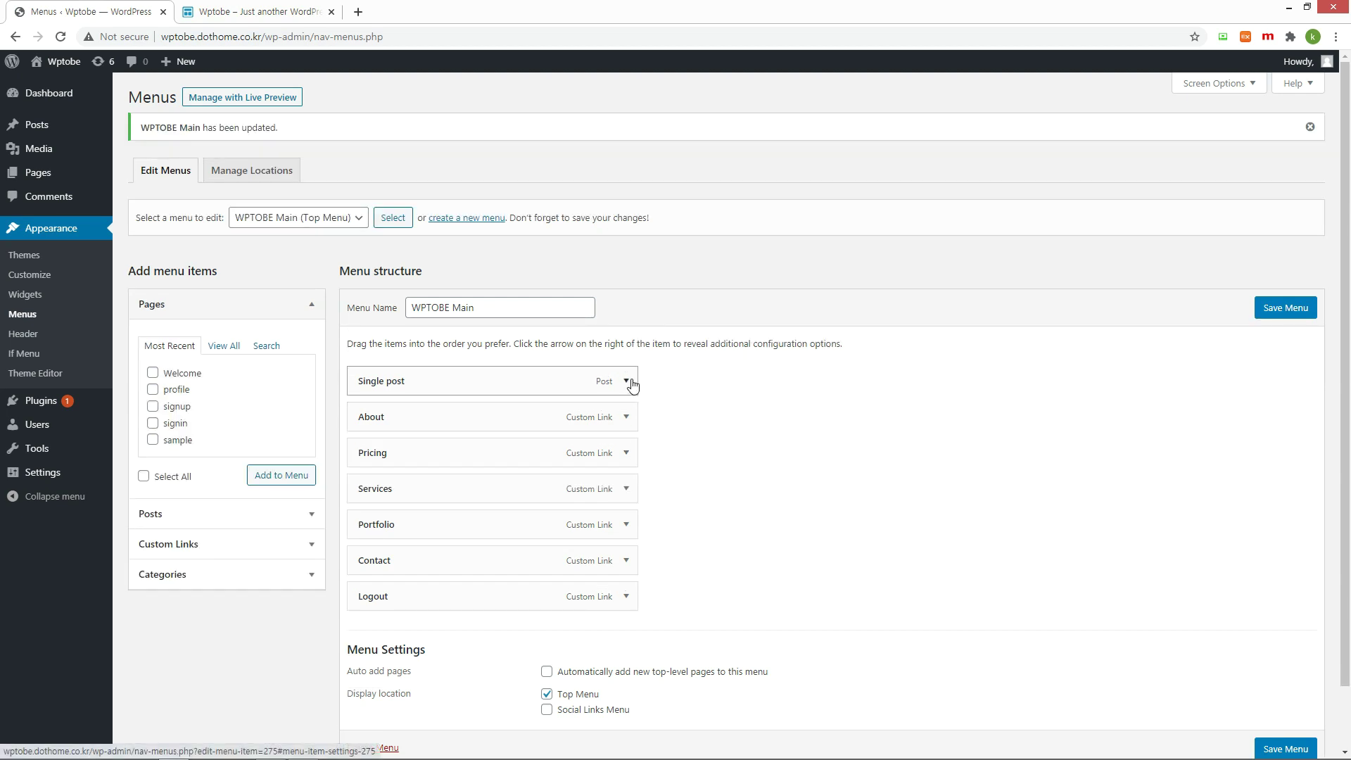
Give Single post a Show if Front Page visibility rule and save the menu
left_click(626, 381)
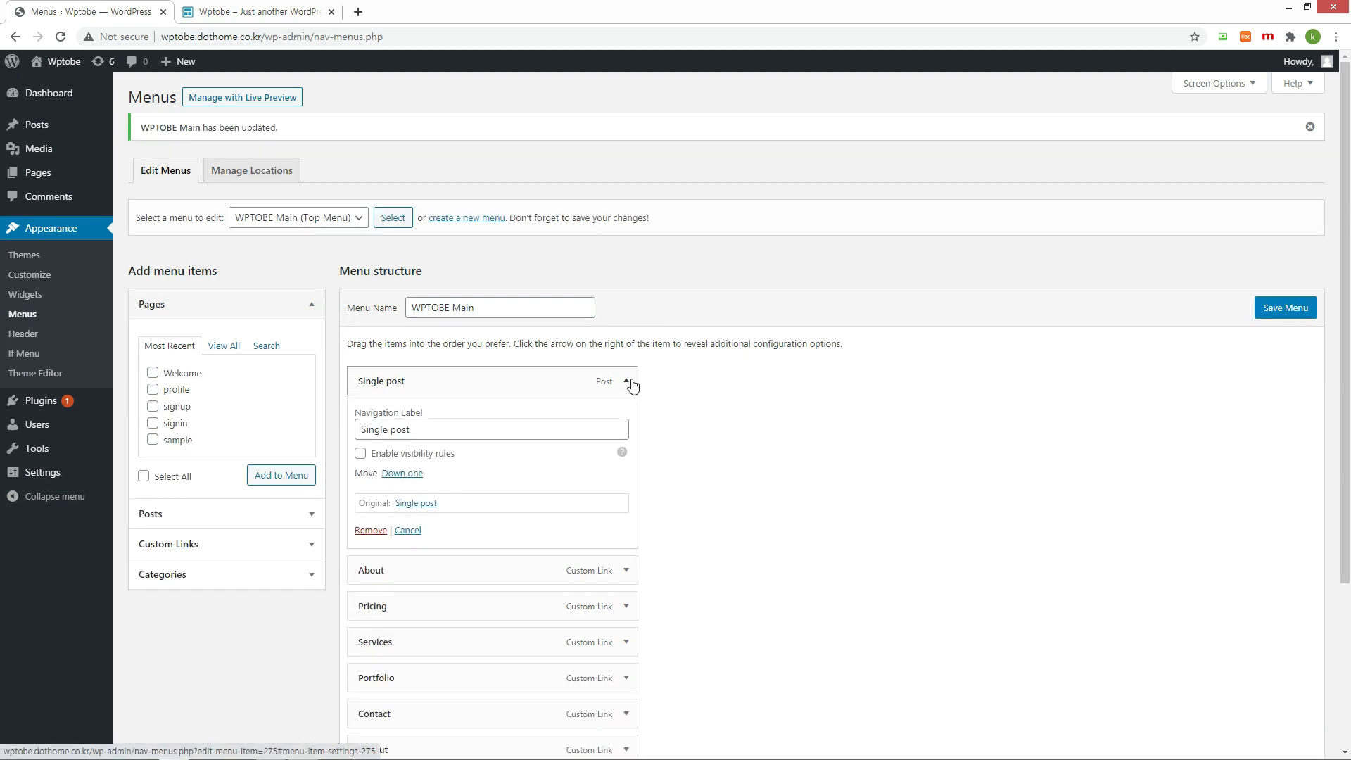
left_click(360, 453)
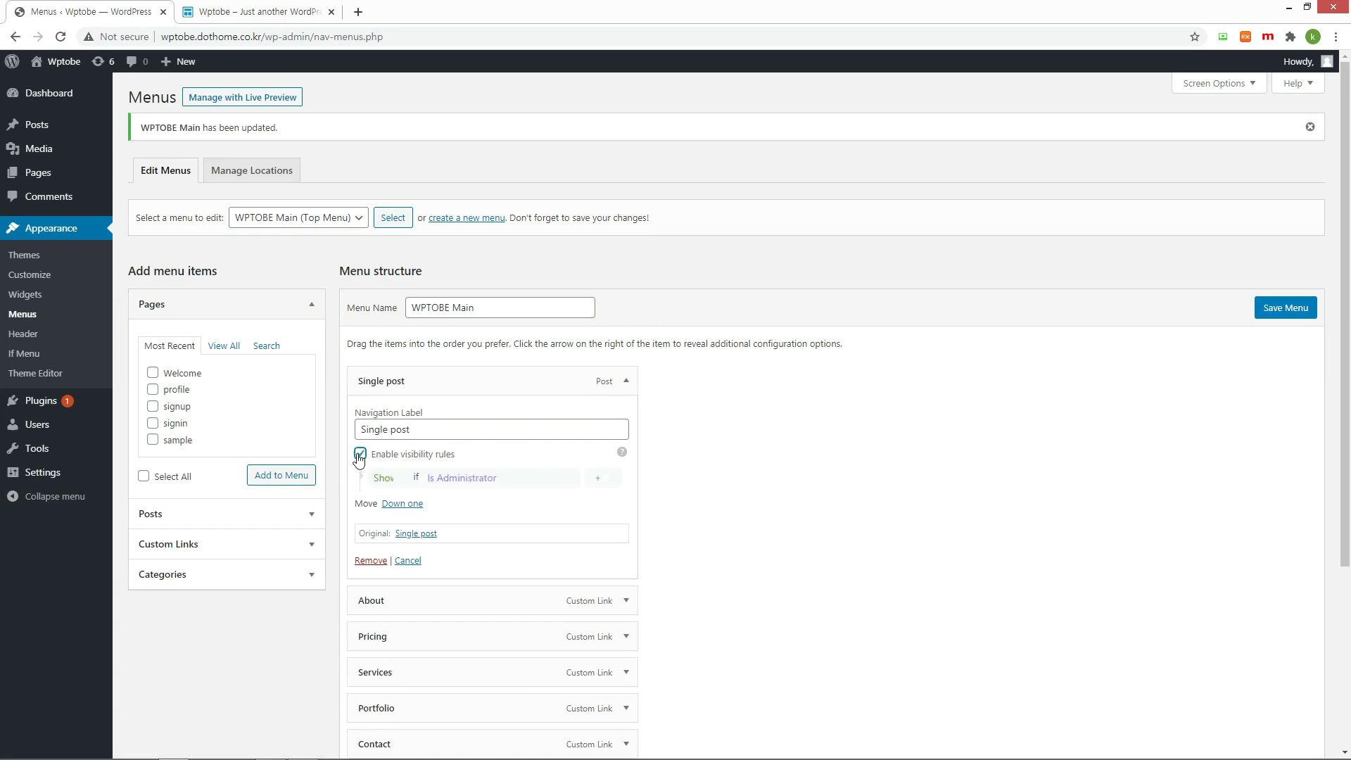
left_click(514, 484)
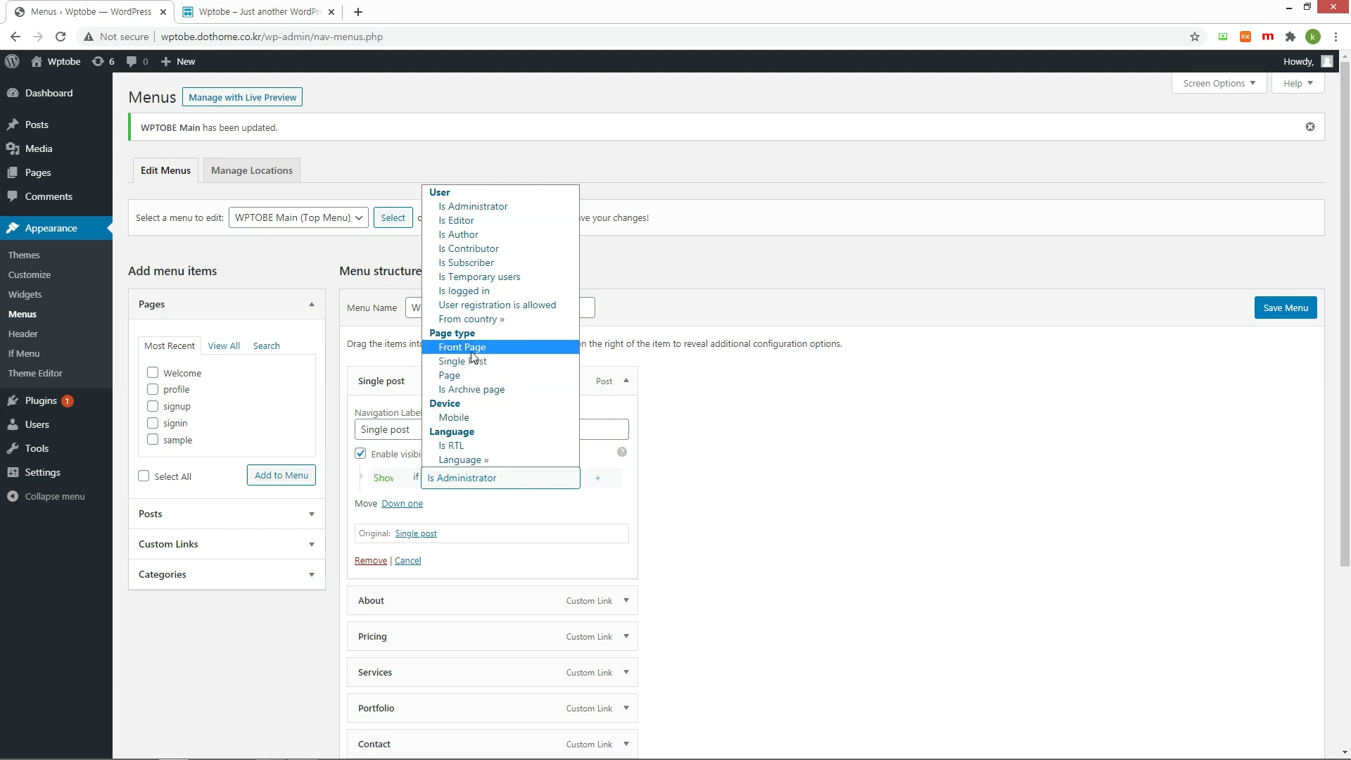
left_click(473, 349)
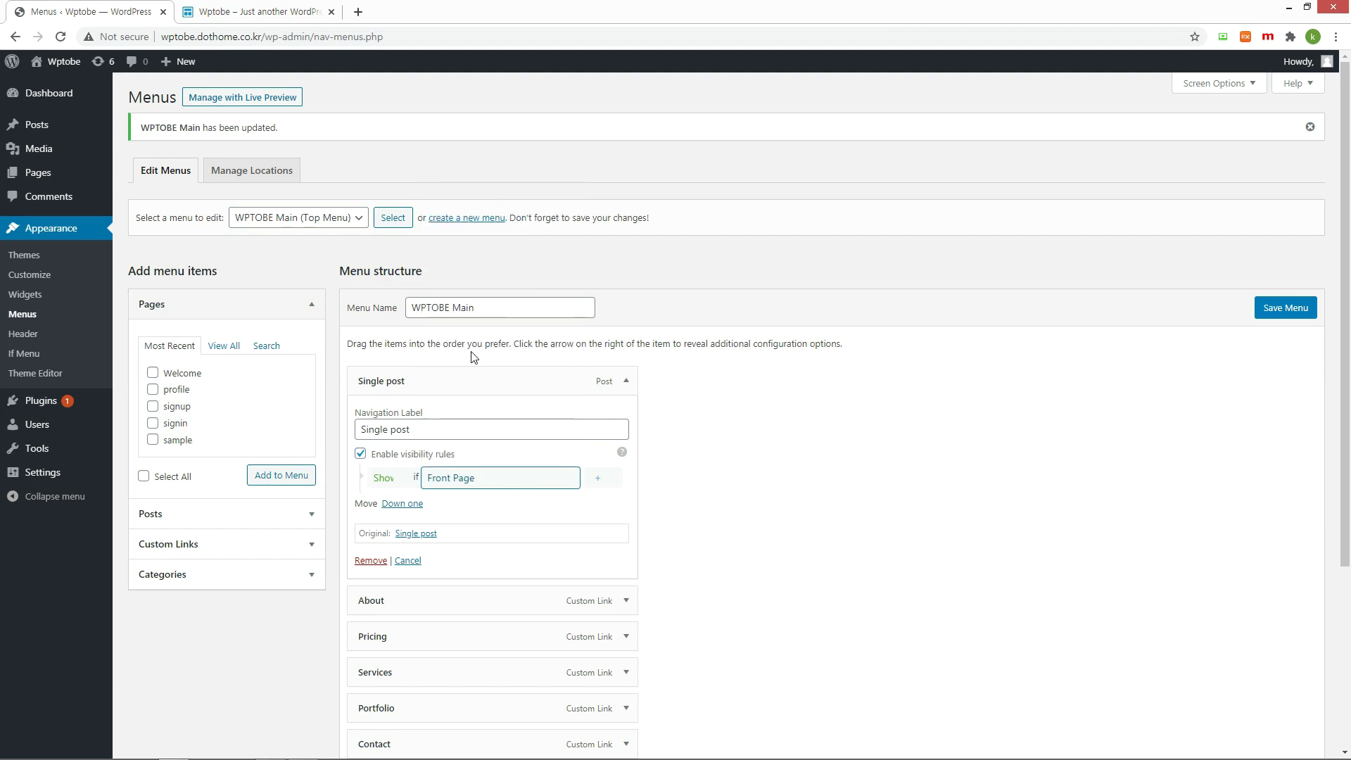
left_click(1286, 308)
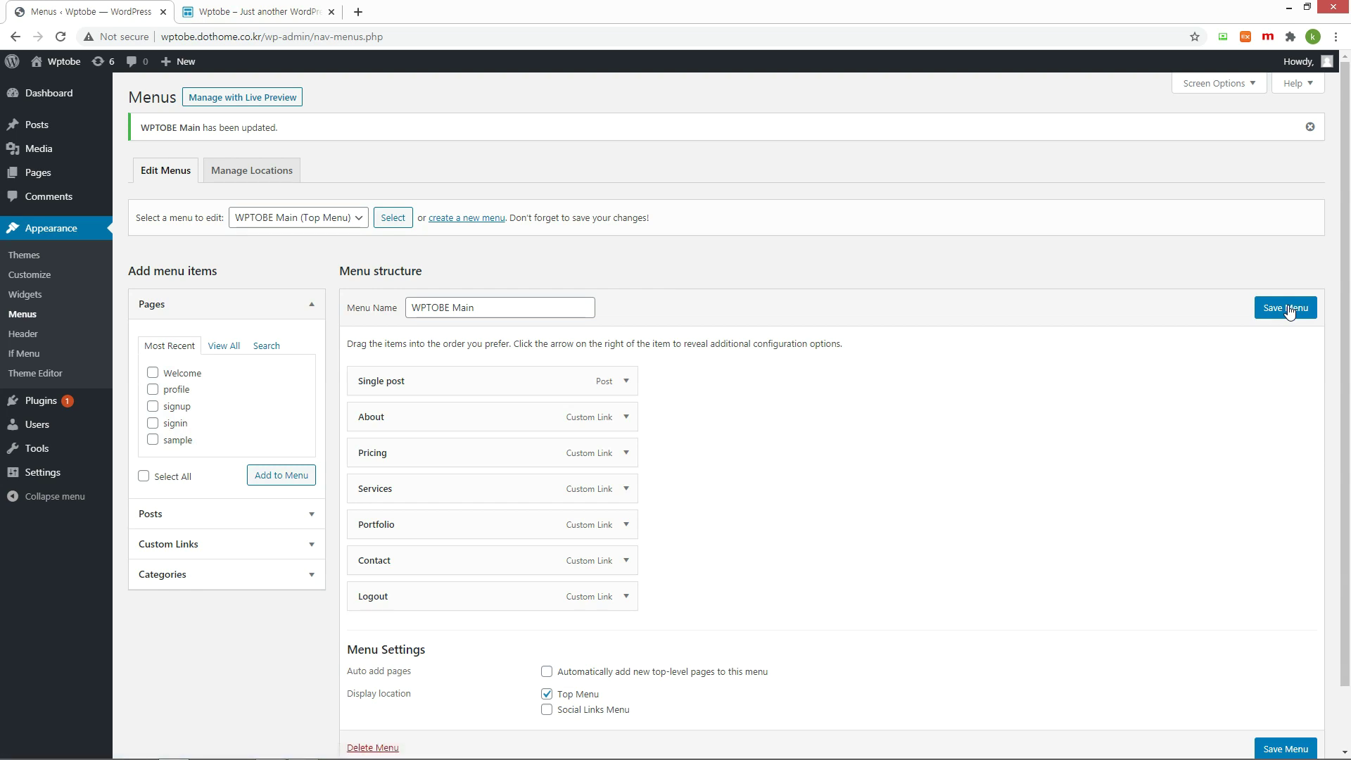
Replace the old site tab with a fresh live-site tab
left_click(332, 11)
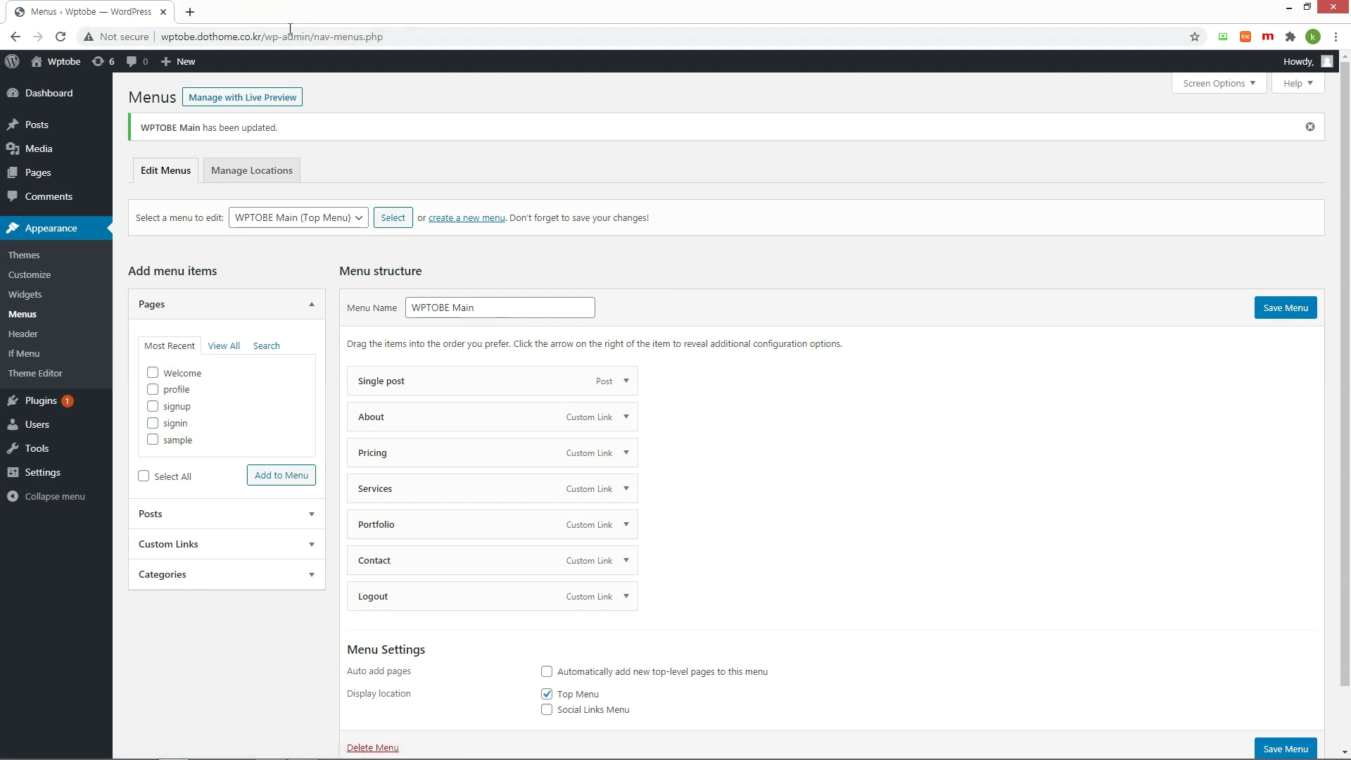
middle_click(50, 86)
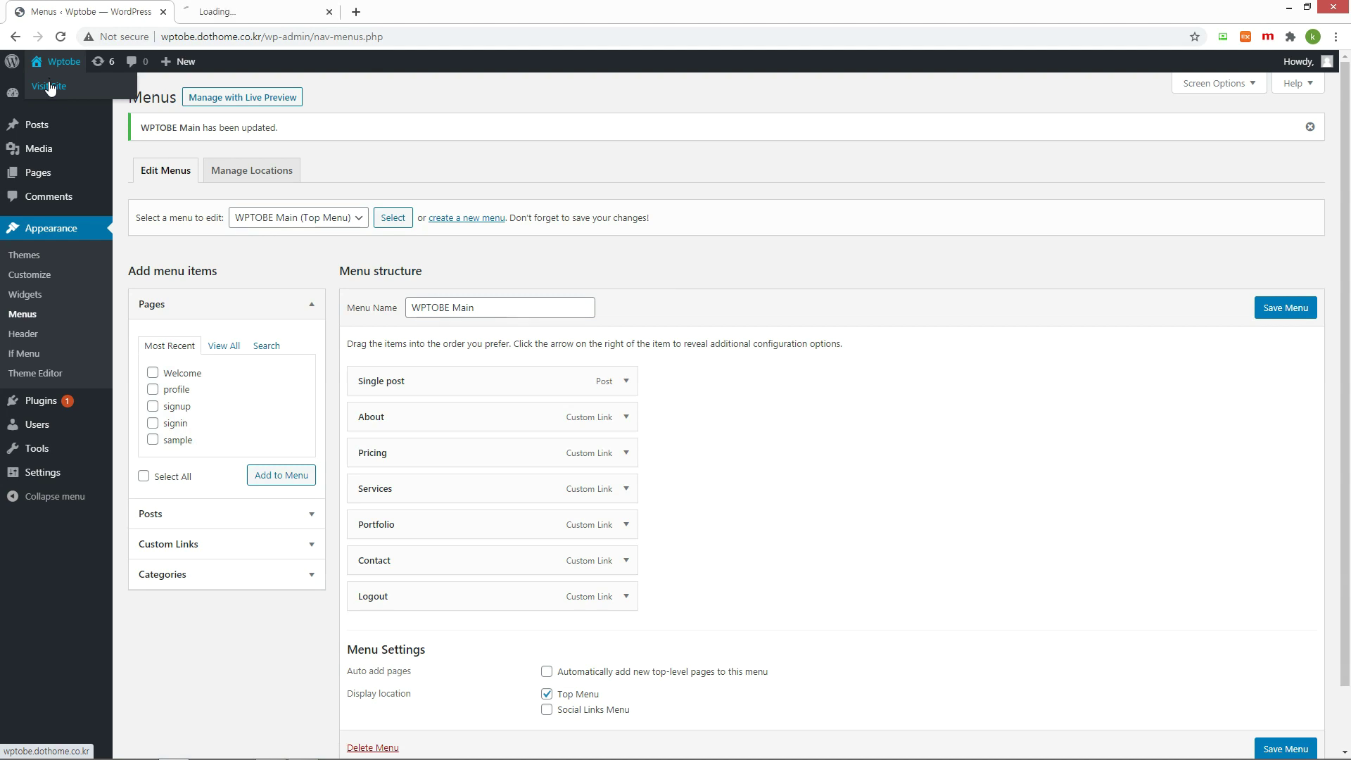
left_click(245, 14)
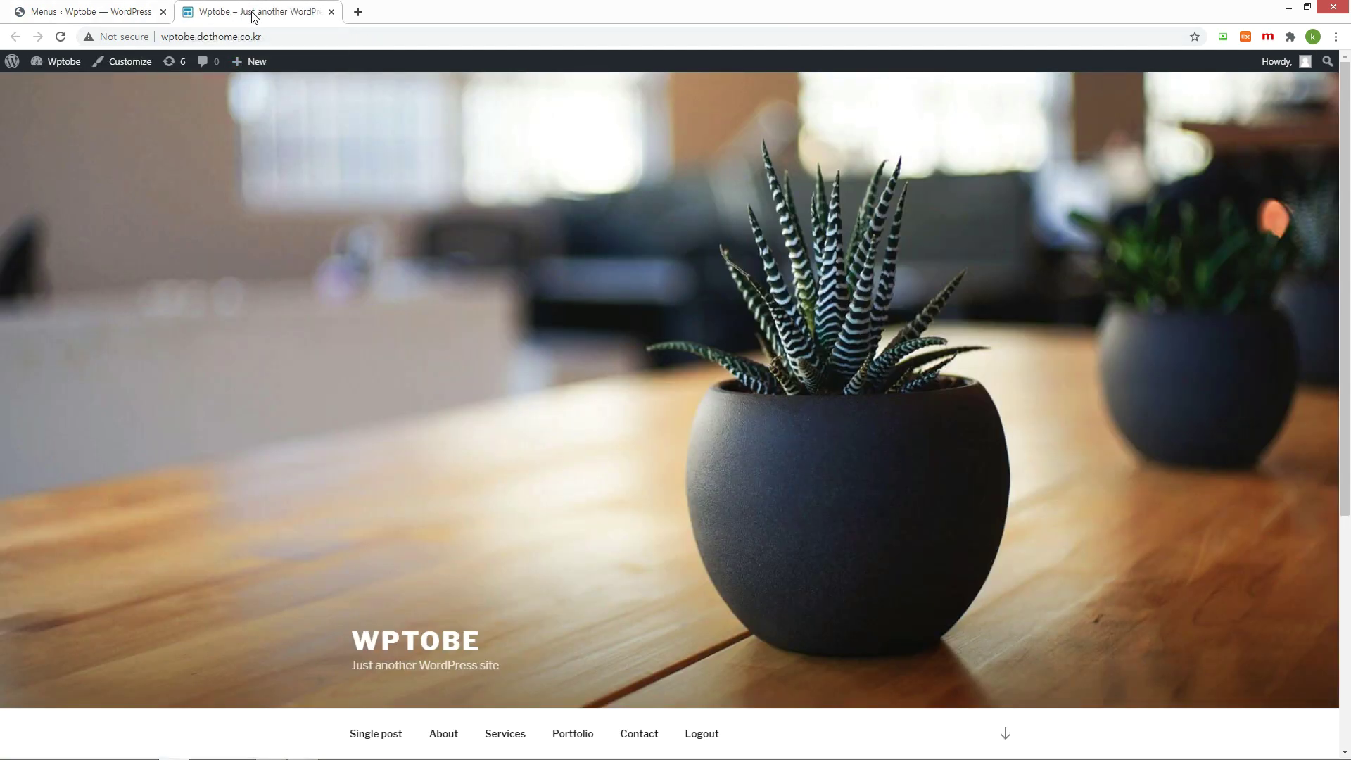
scroll(742, 356, "down", 3)
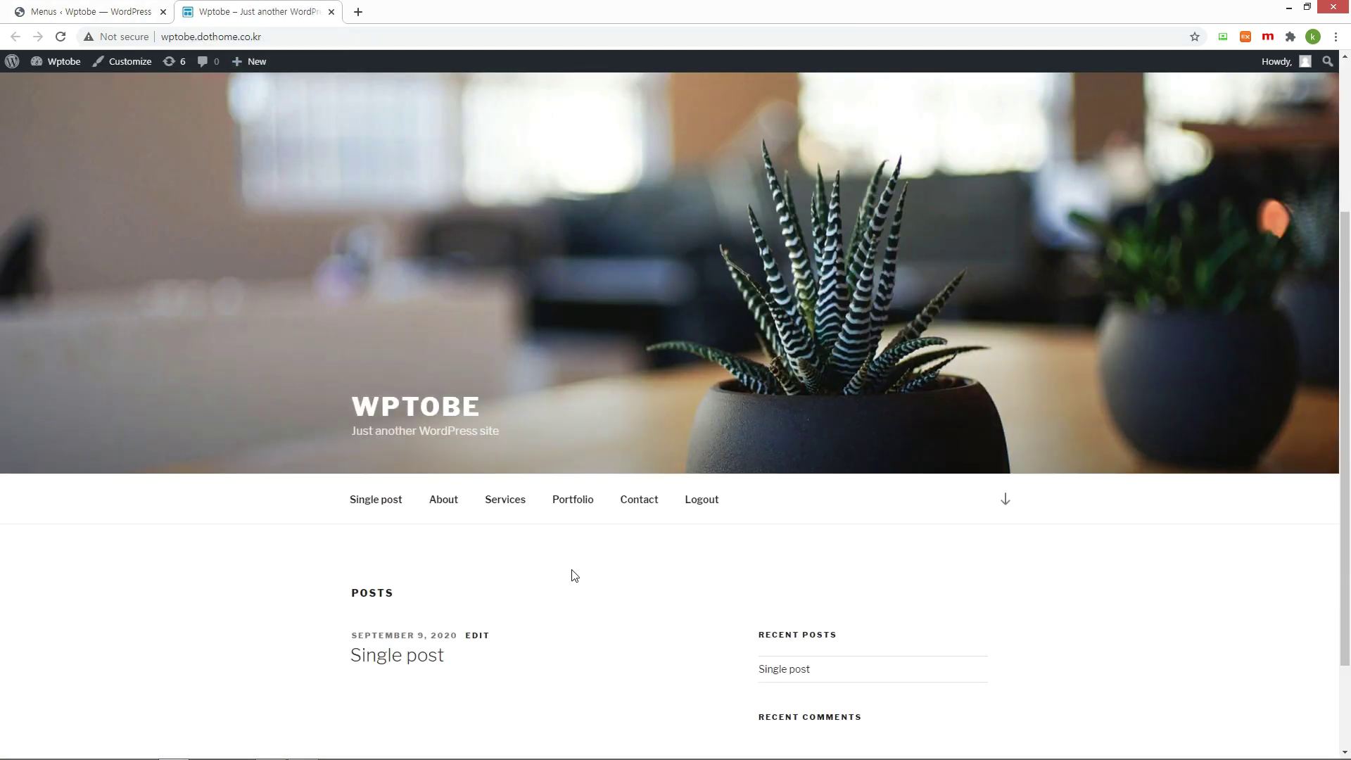
Visit Single post, Services, Portfolio and the homepage to check where Single post appears
left_click(373, 503)
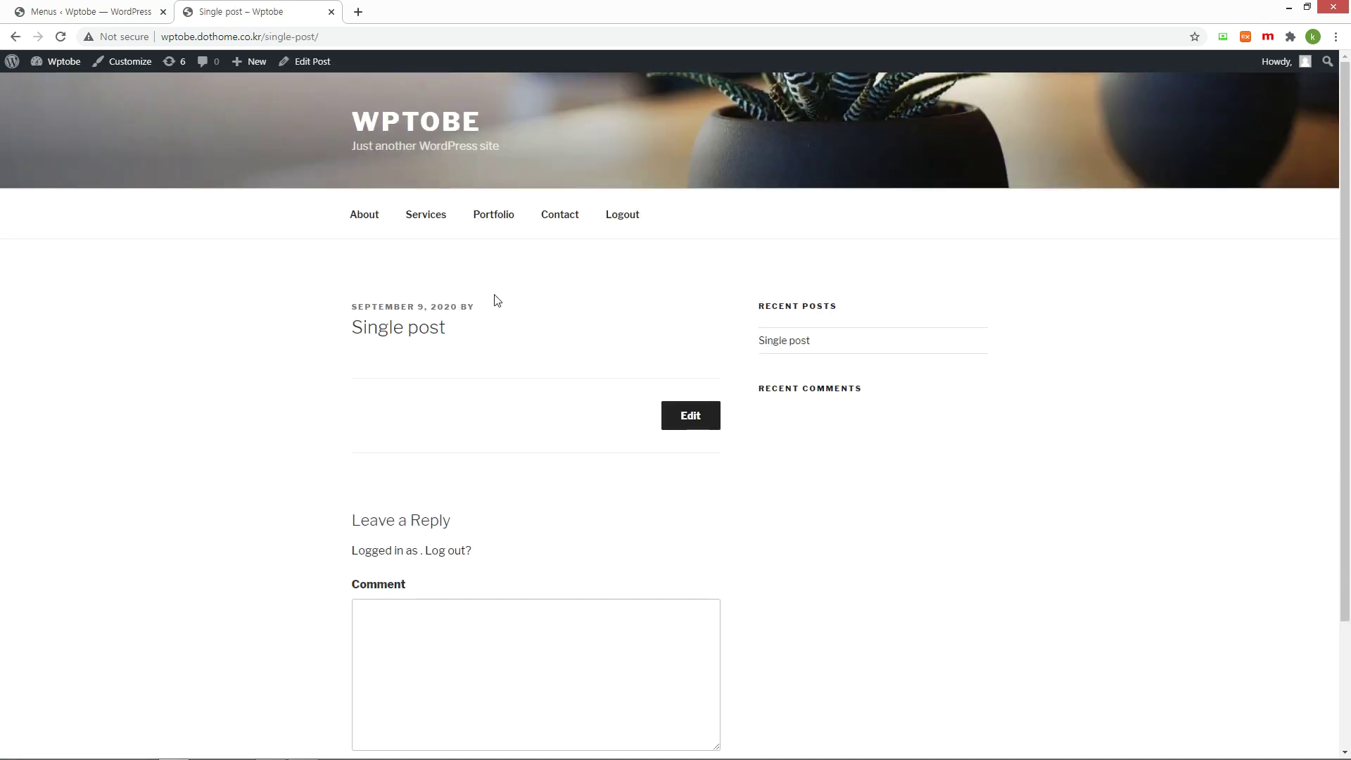
left_click(435, 221)
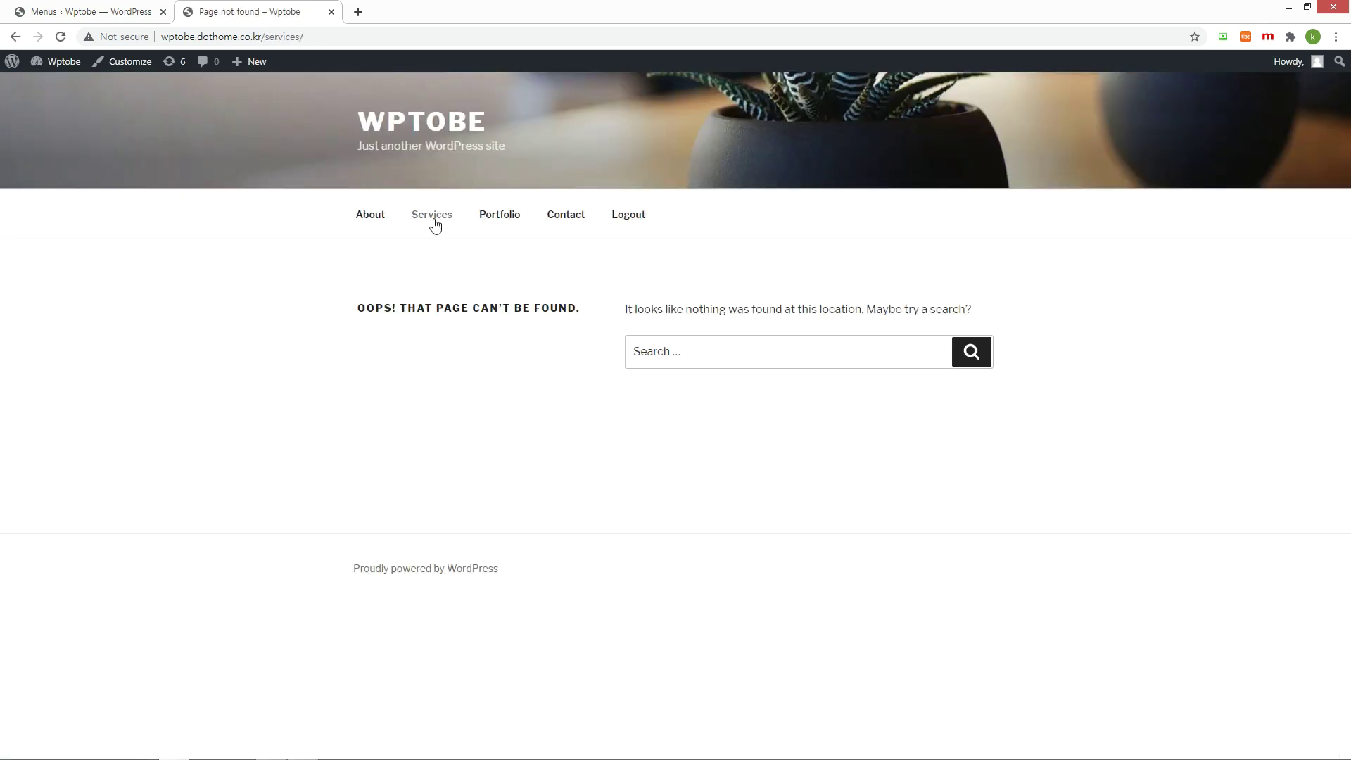
left_click(495, 219)
left_click(440, 127)
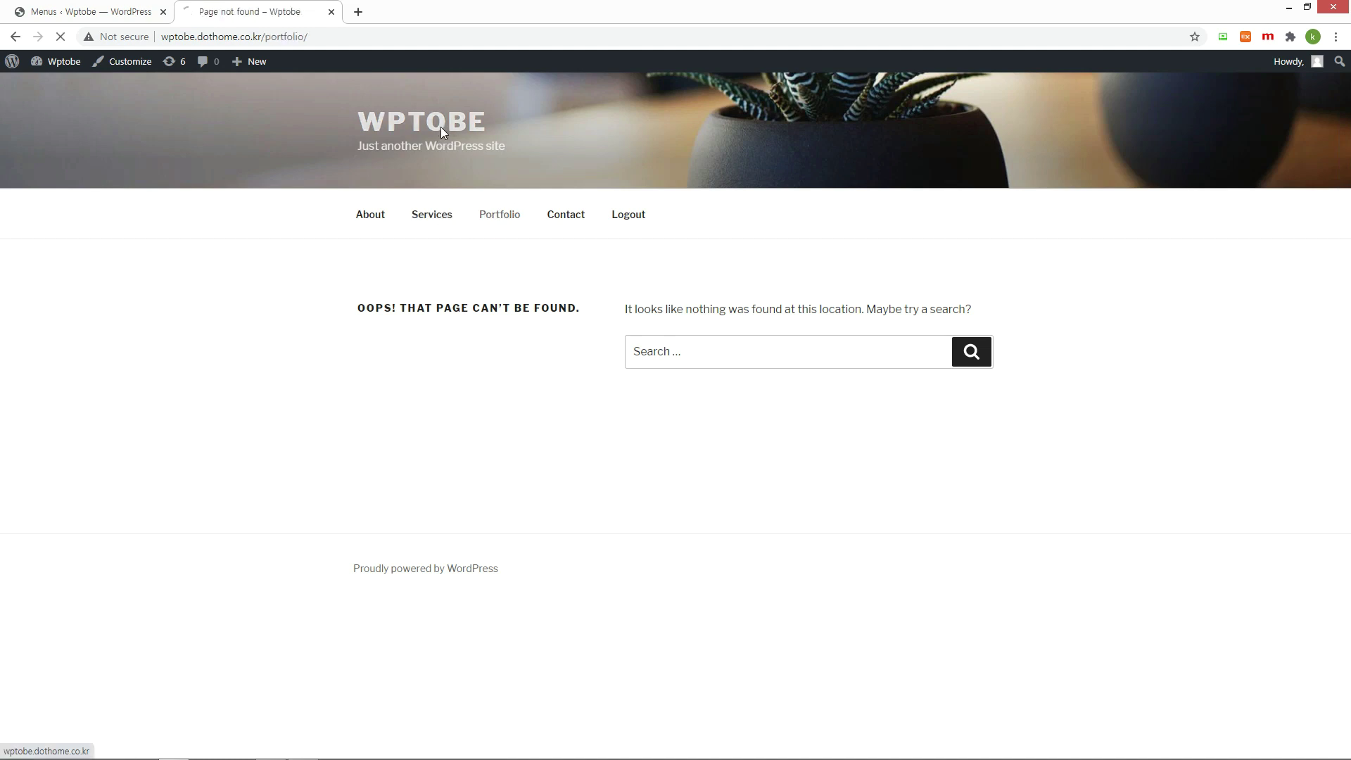
scroll(556, 334, "down", 5)
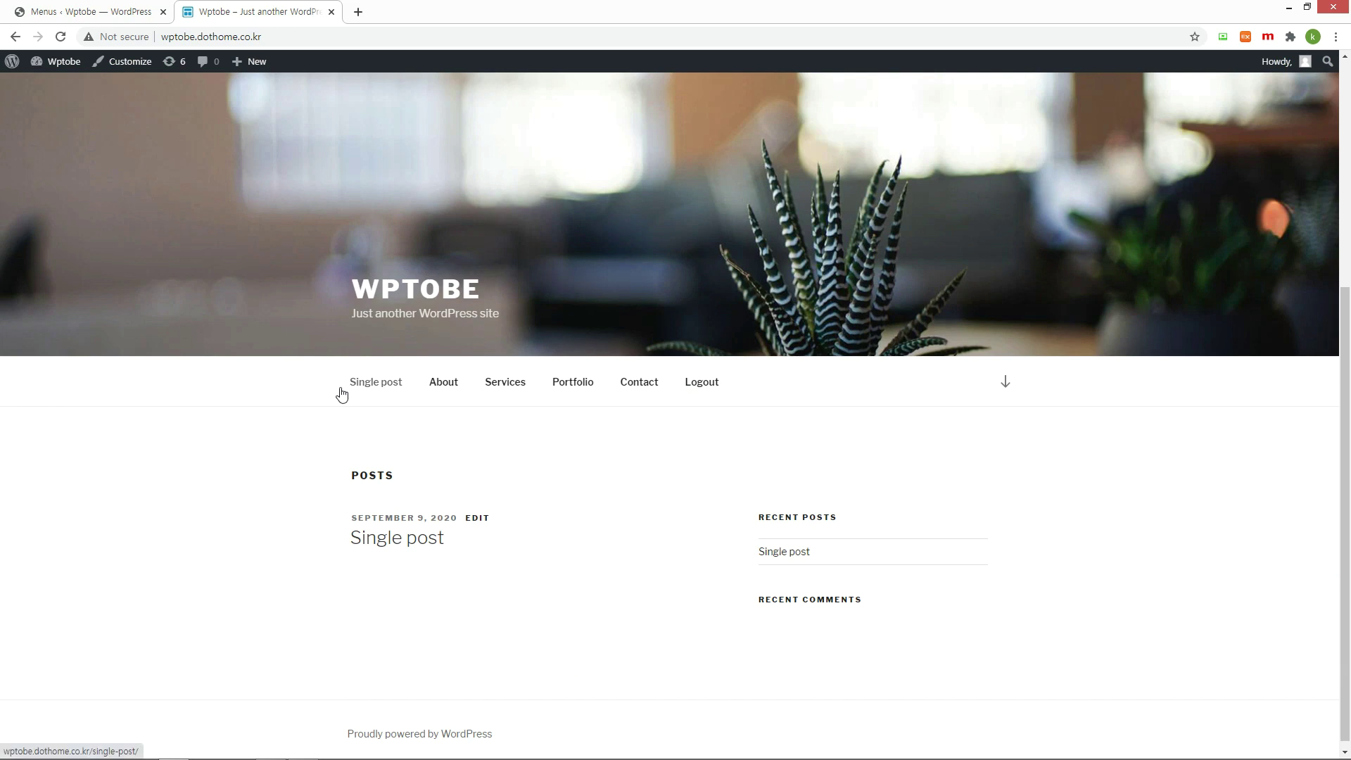
key("ctrl+Page_Up")
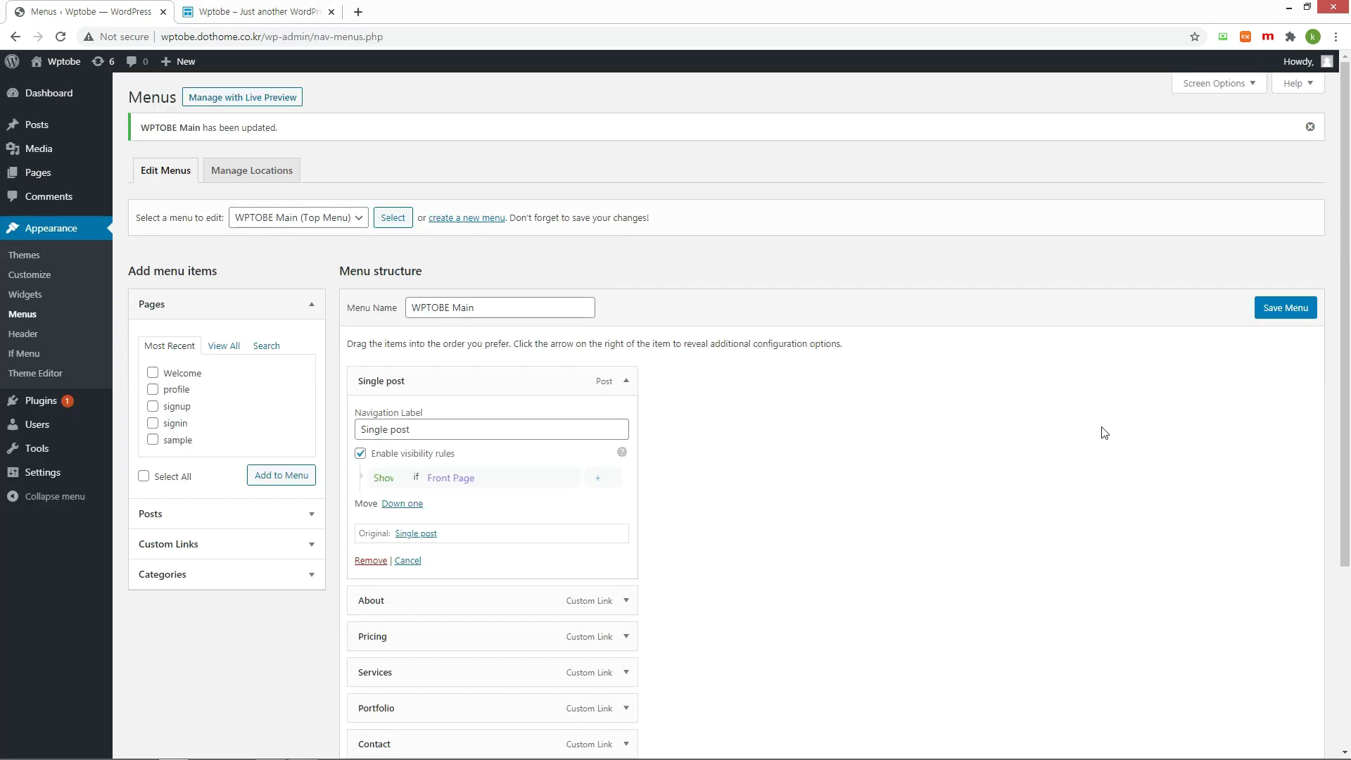
Expand Portfolio and give it an enabled Hide if Is Administrator visibility rule
left_click(625, 381)
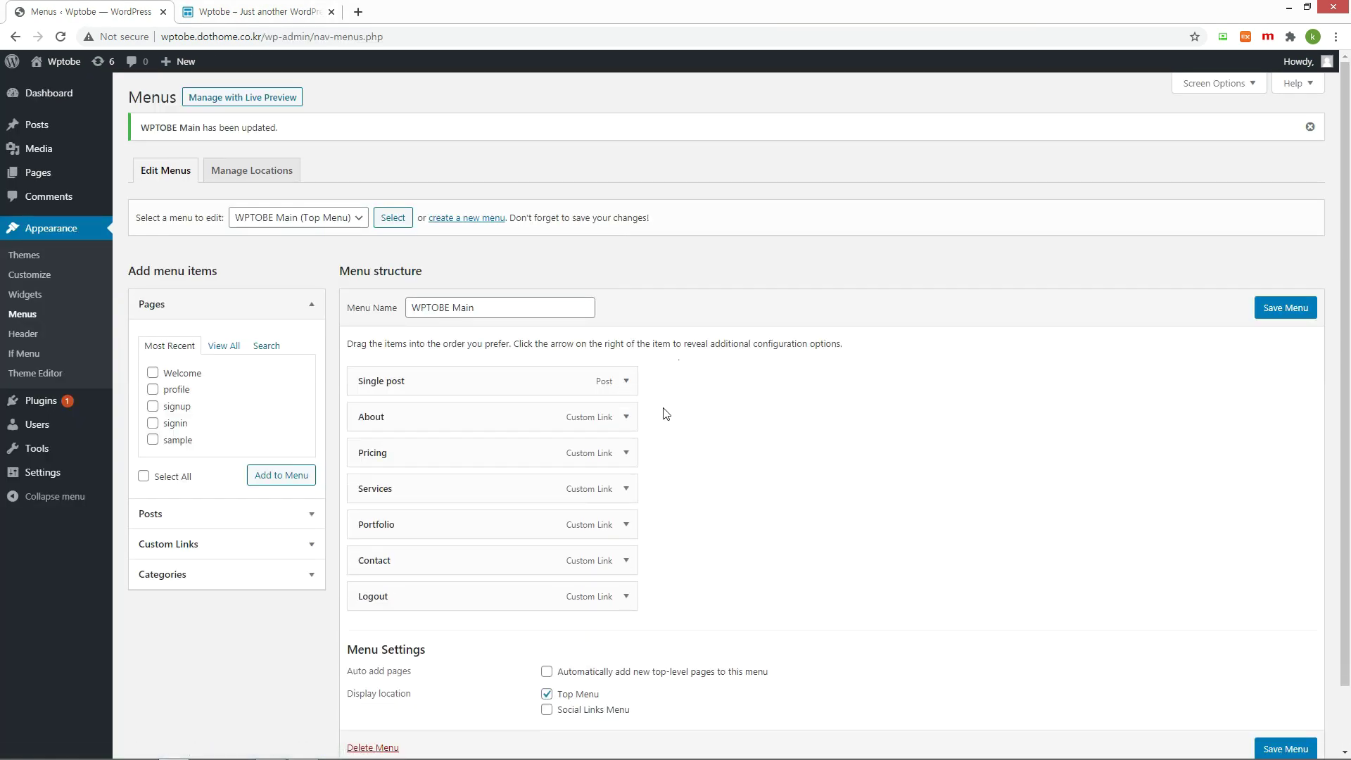
left_click(629, 416)
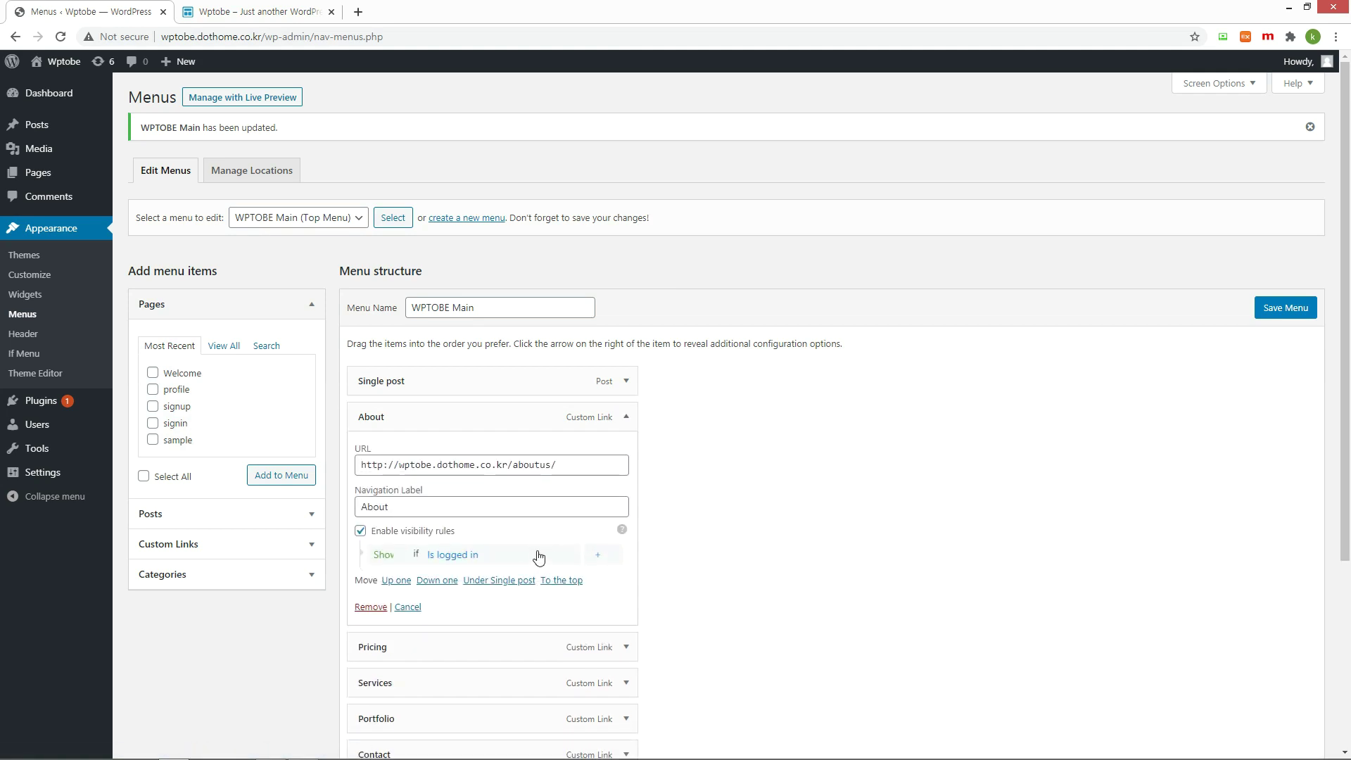
left_click(627, 418)
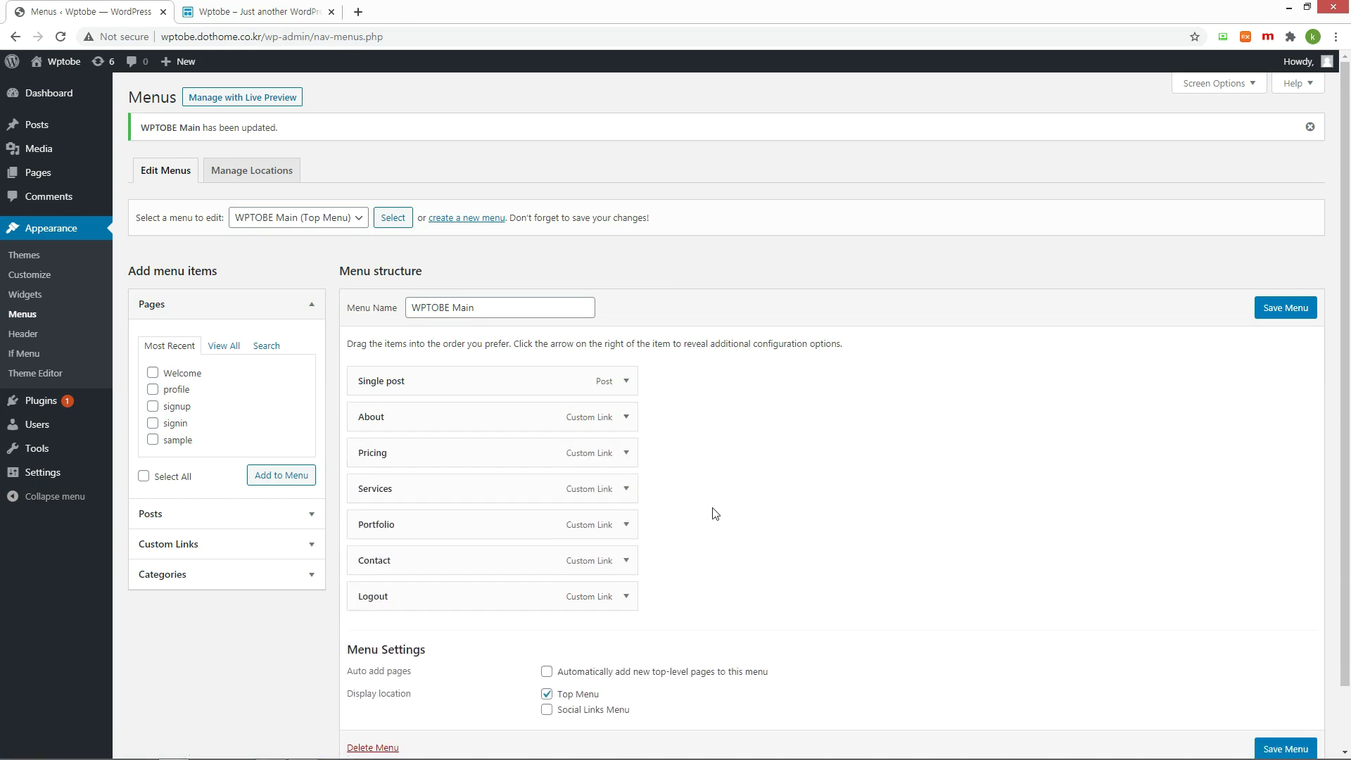
left_click(625, 524)
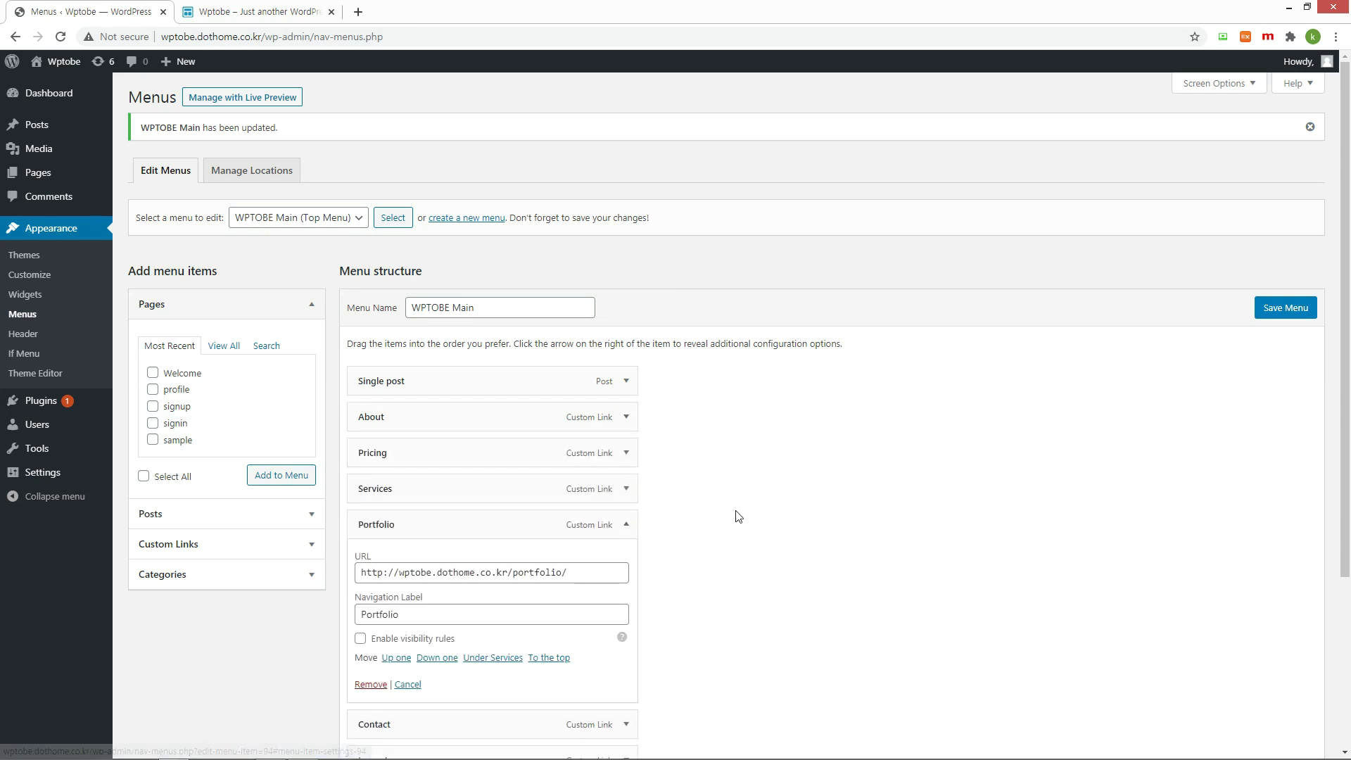
left_click(360, 639)
scroll(739, 570, "down", 2)
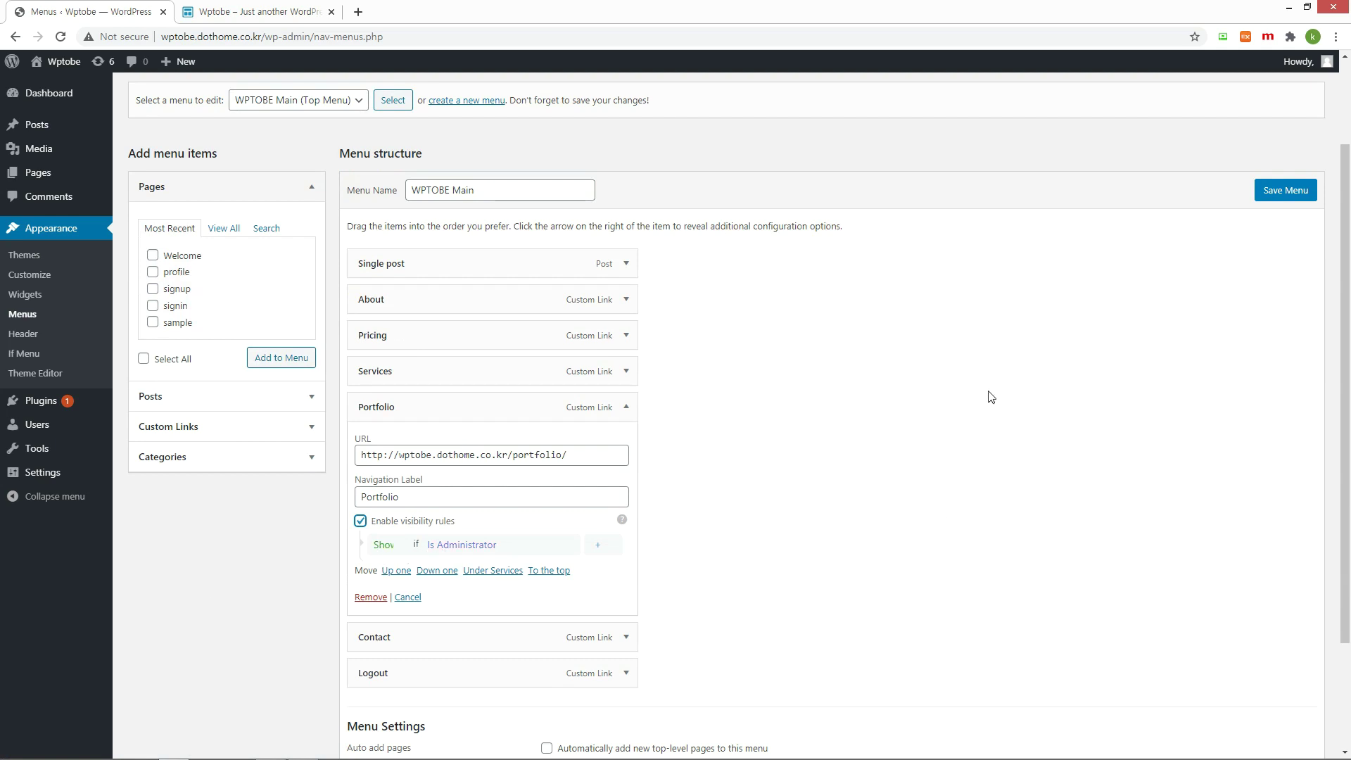
left_click(382, 546)
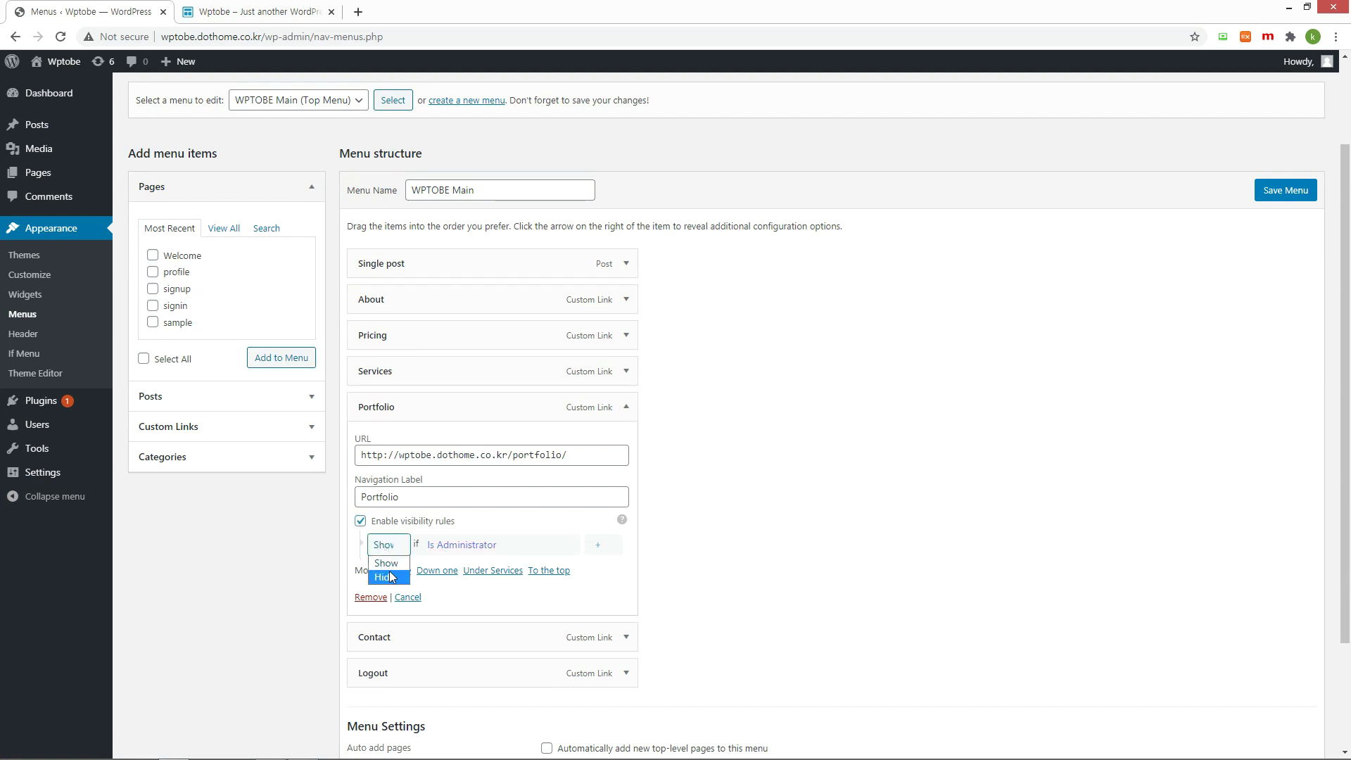
left_click(389, 577)
left_click(1282, 194)
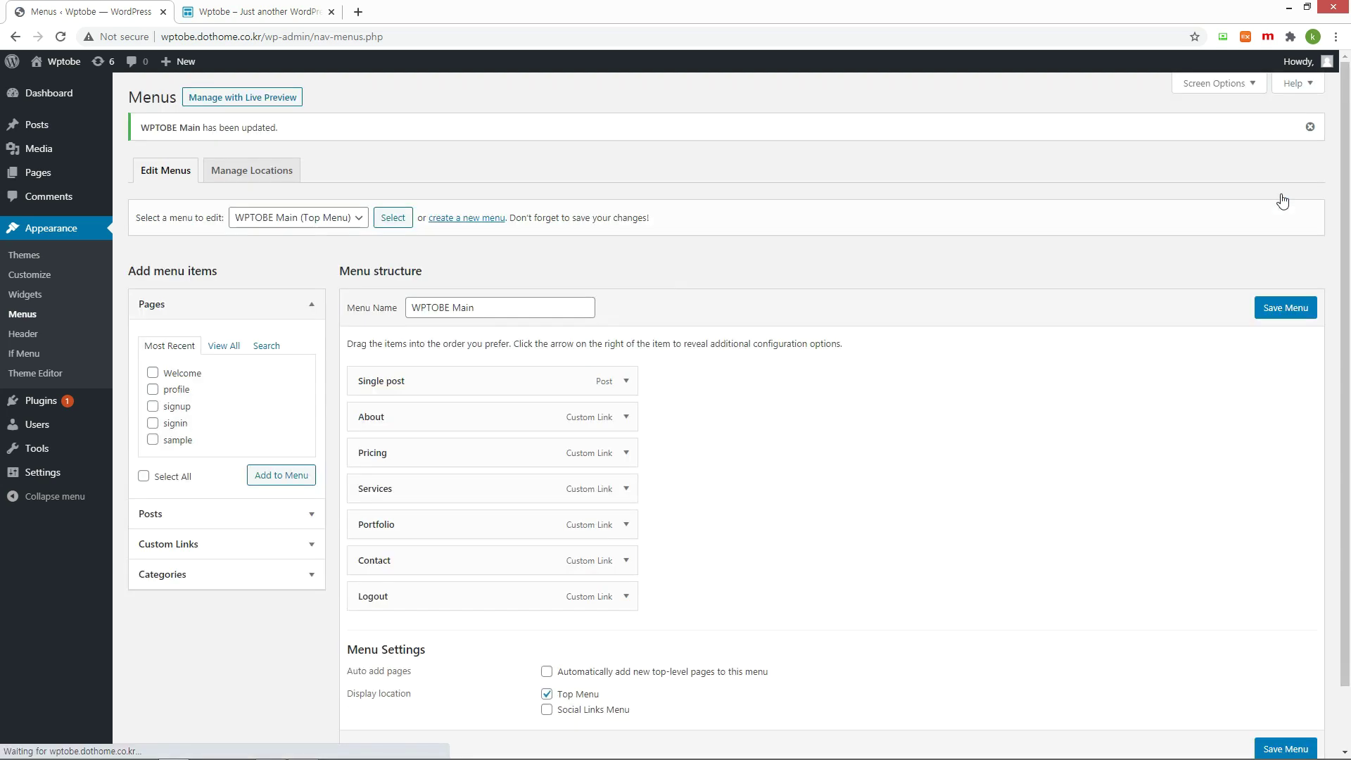
left_click(268, 14)
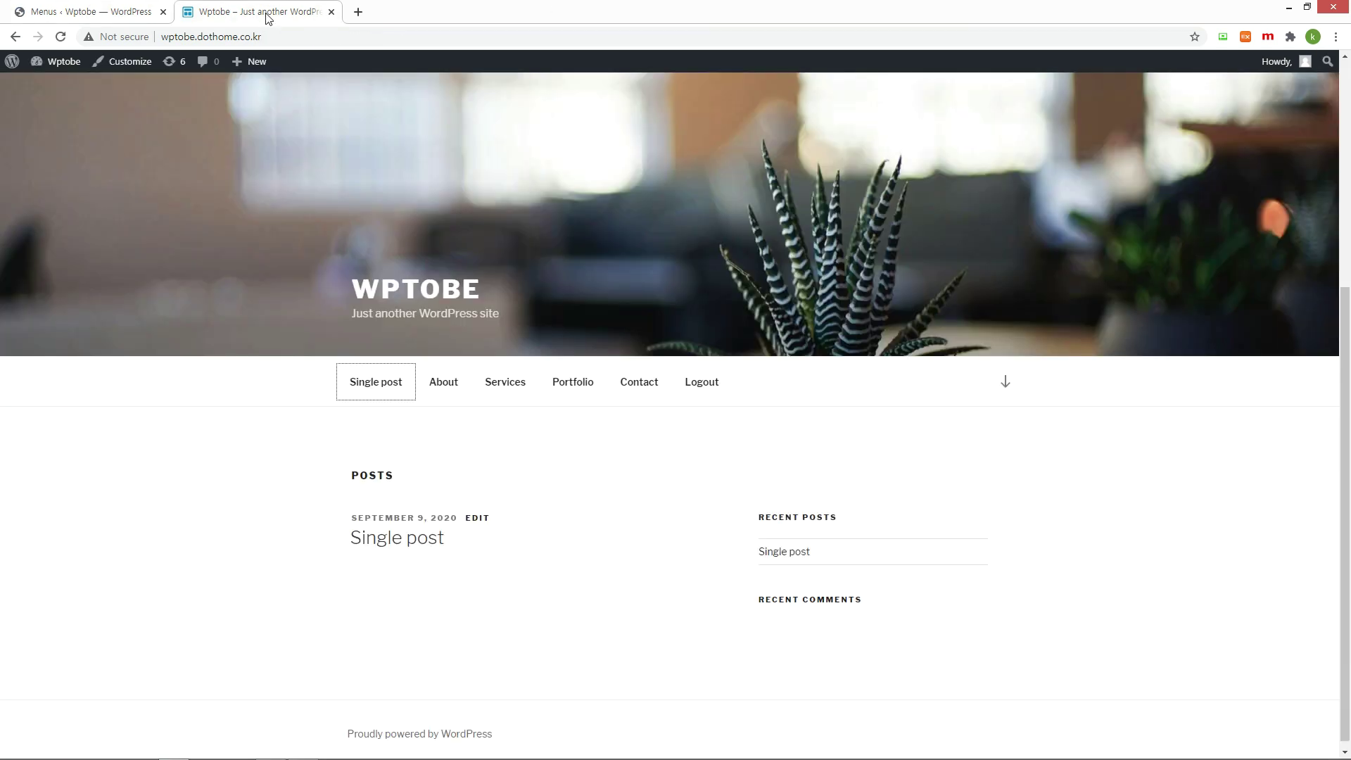
key("F5")
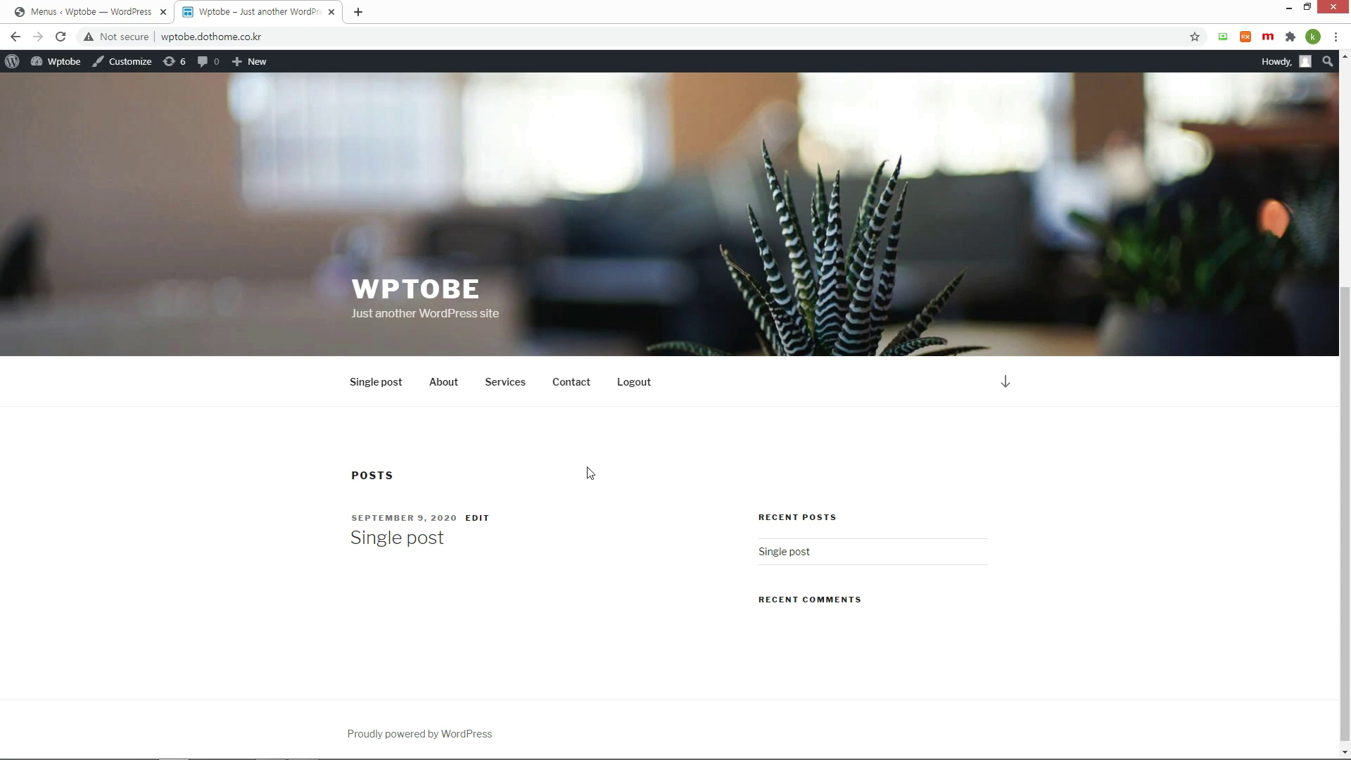
key("ctrl+Tab")
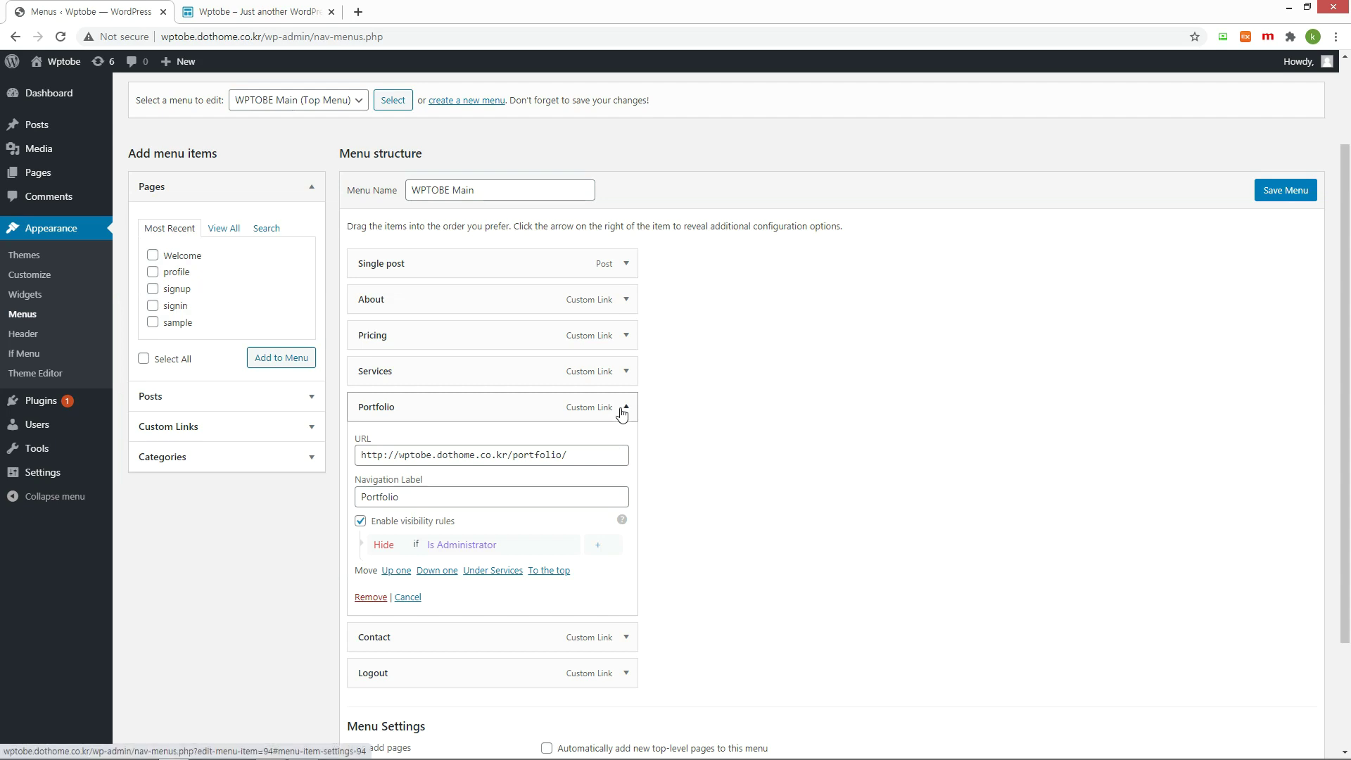
Enable visibility rules on the Contact item and add an AND condition for Front Page
left_click(623, 413)
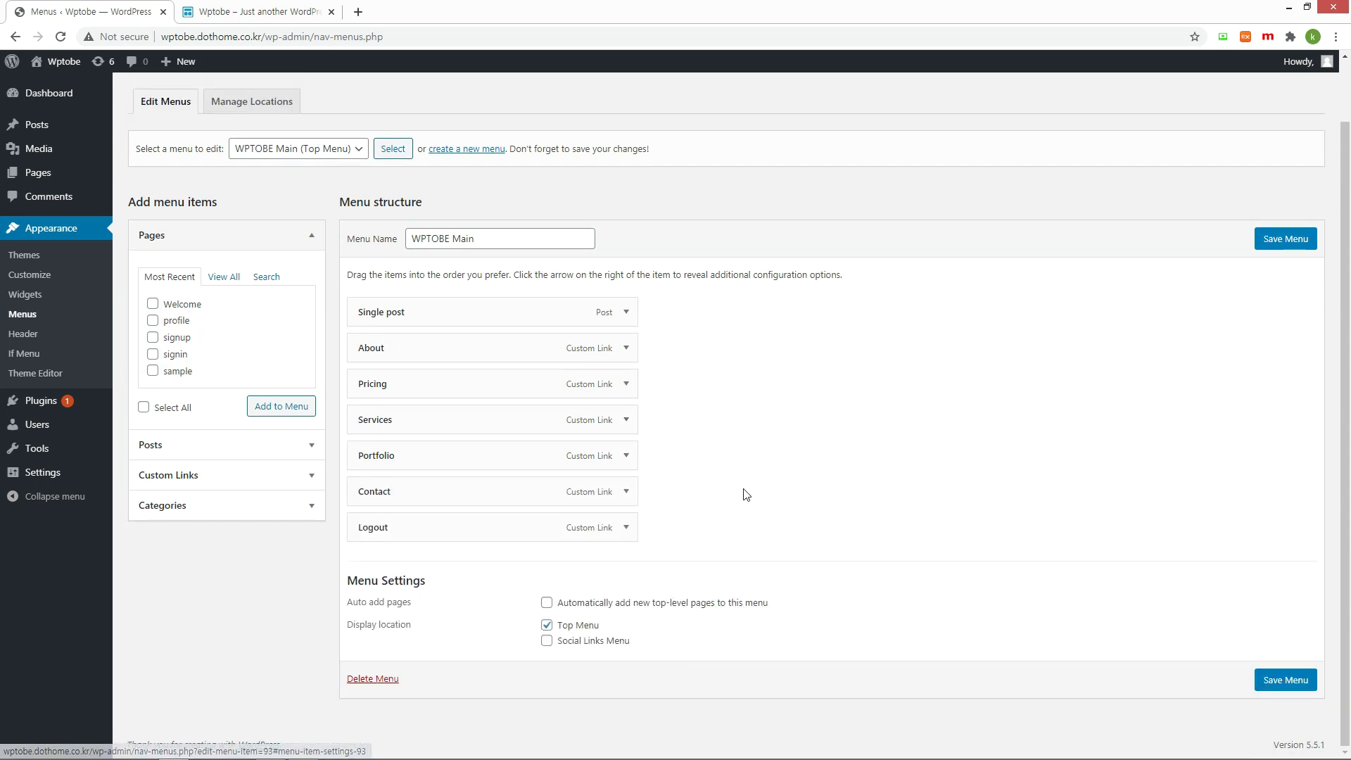
left_click(627, 497)
left_click(361, 558)
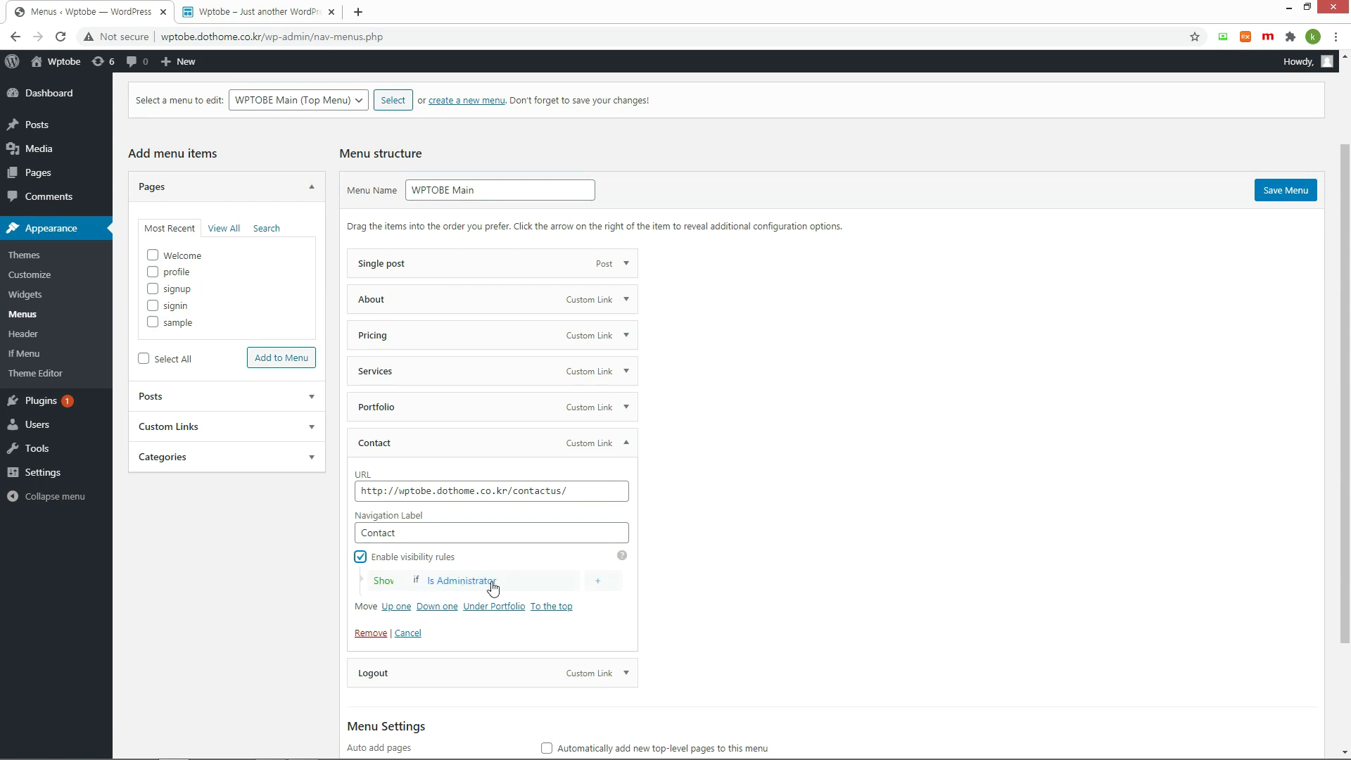
left_click(598, 583)
left_click(607, 614)
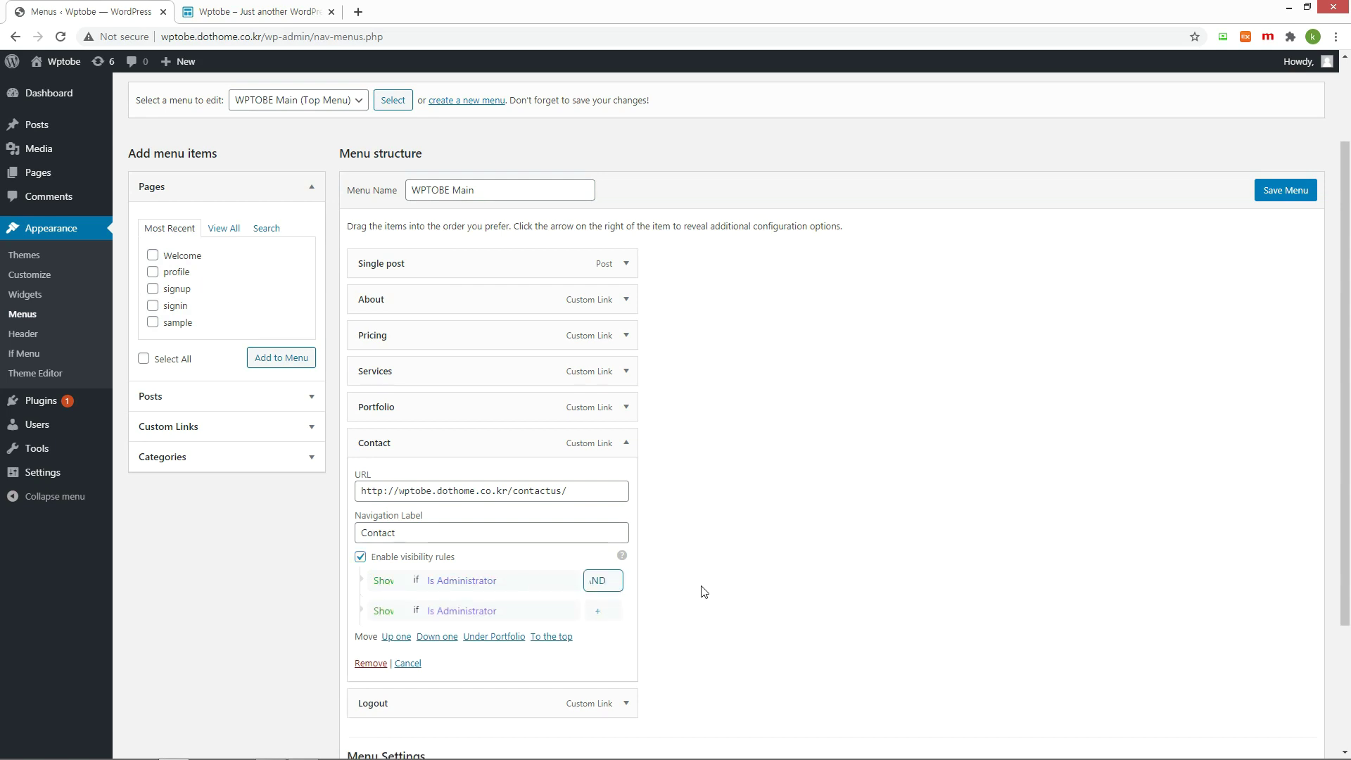
left_click(501, 615)
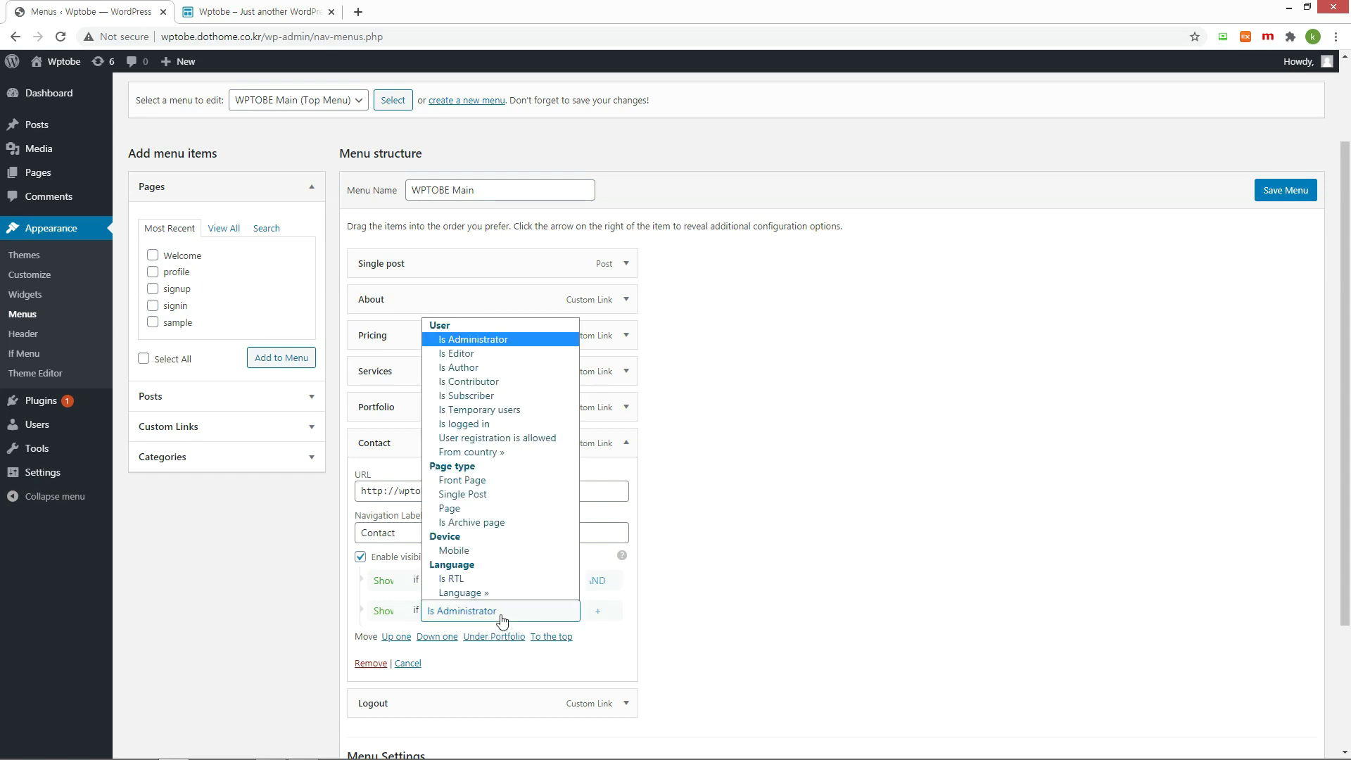
left_click(488, 482)
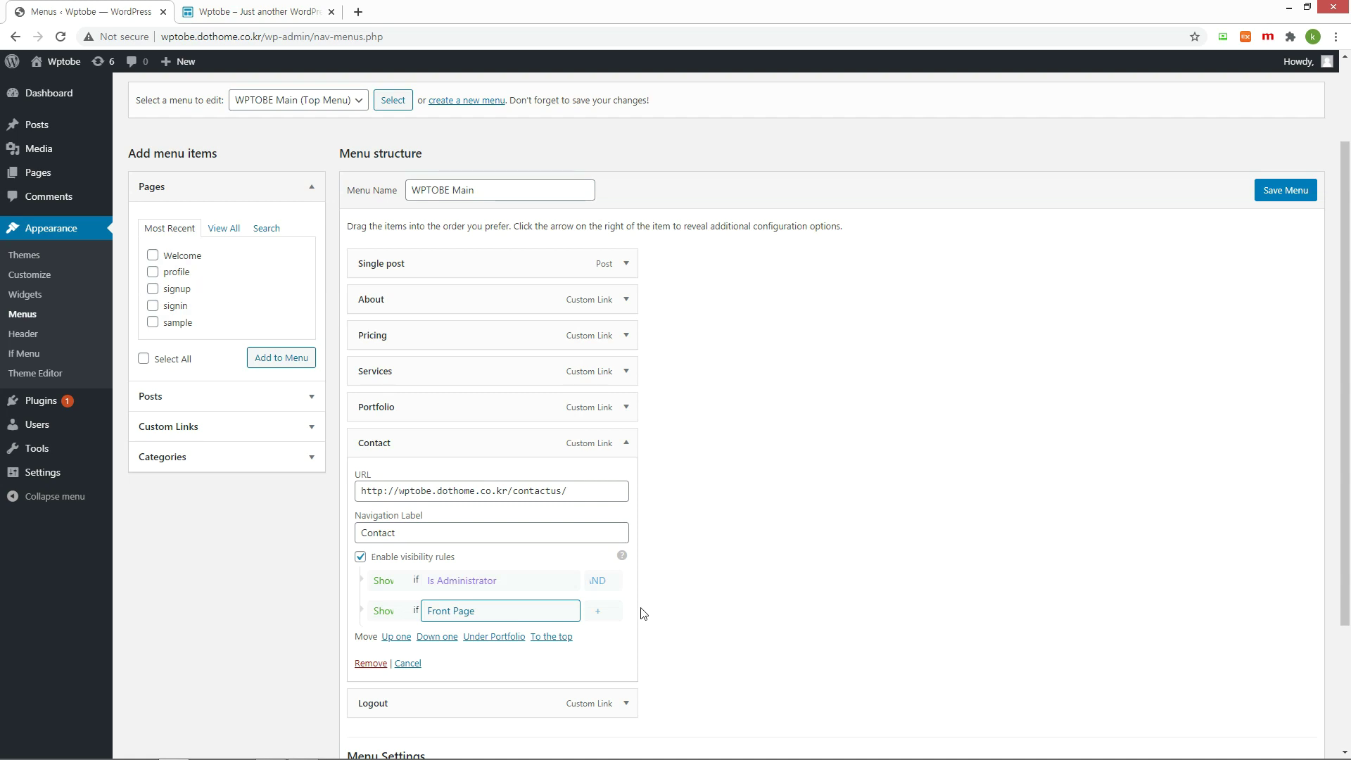
Save the menu, recheck Contact's rules, and view the live site
left_click(1272, 191)
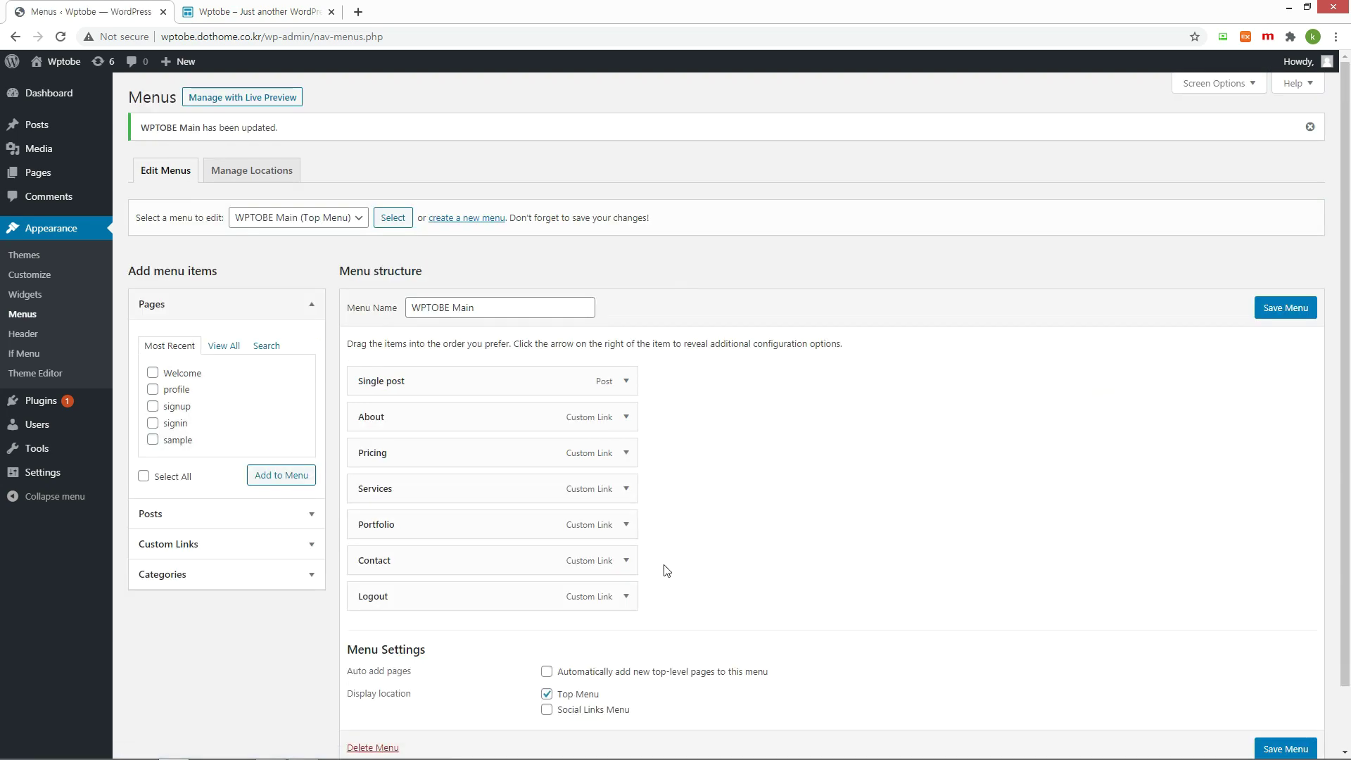
left_click(626, 561)
scroll(760, 482, "down", 3)
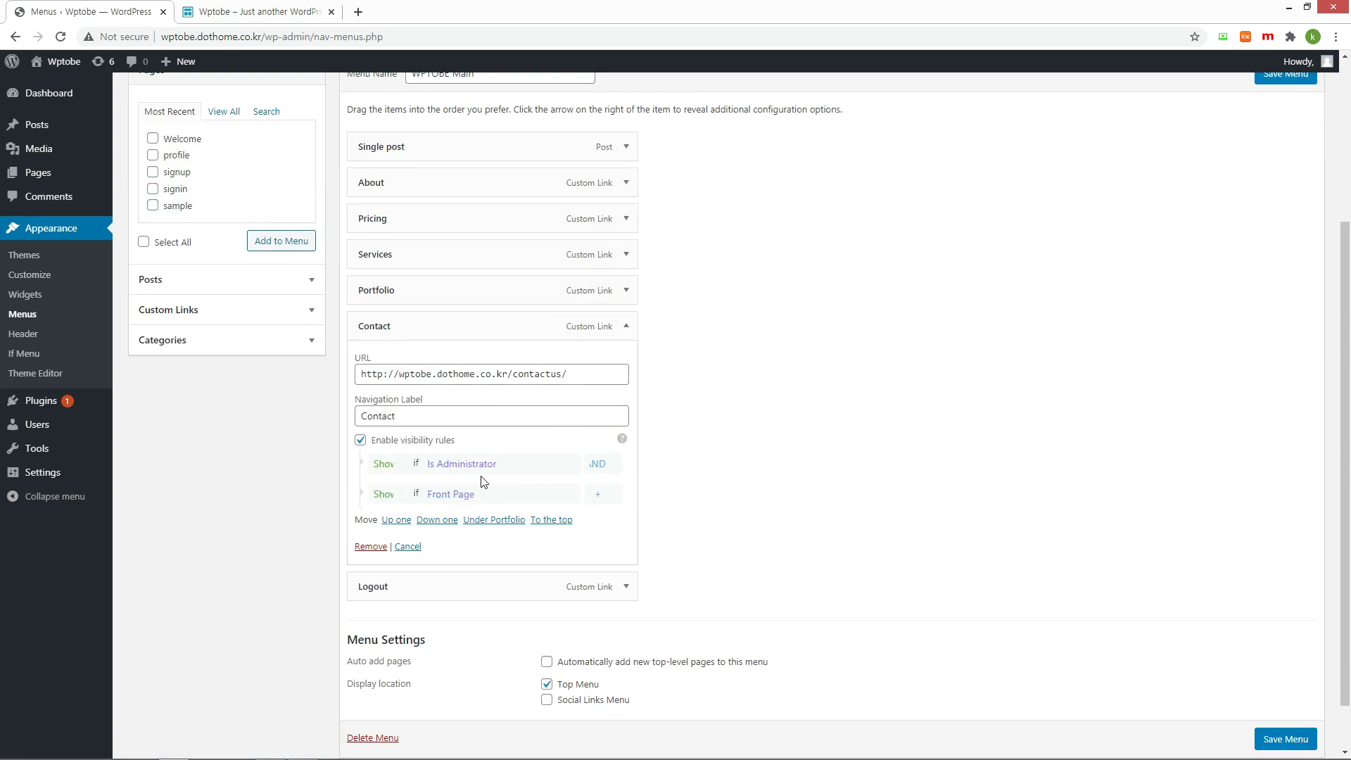
left_click(270, 14)
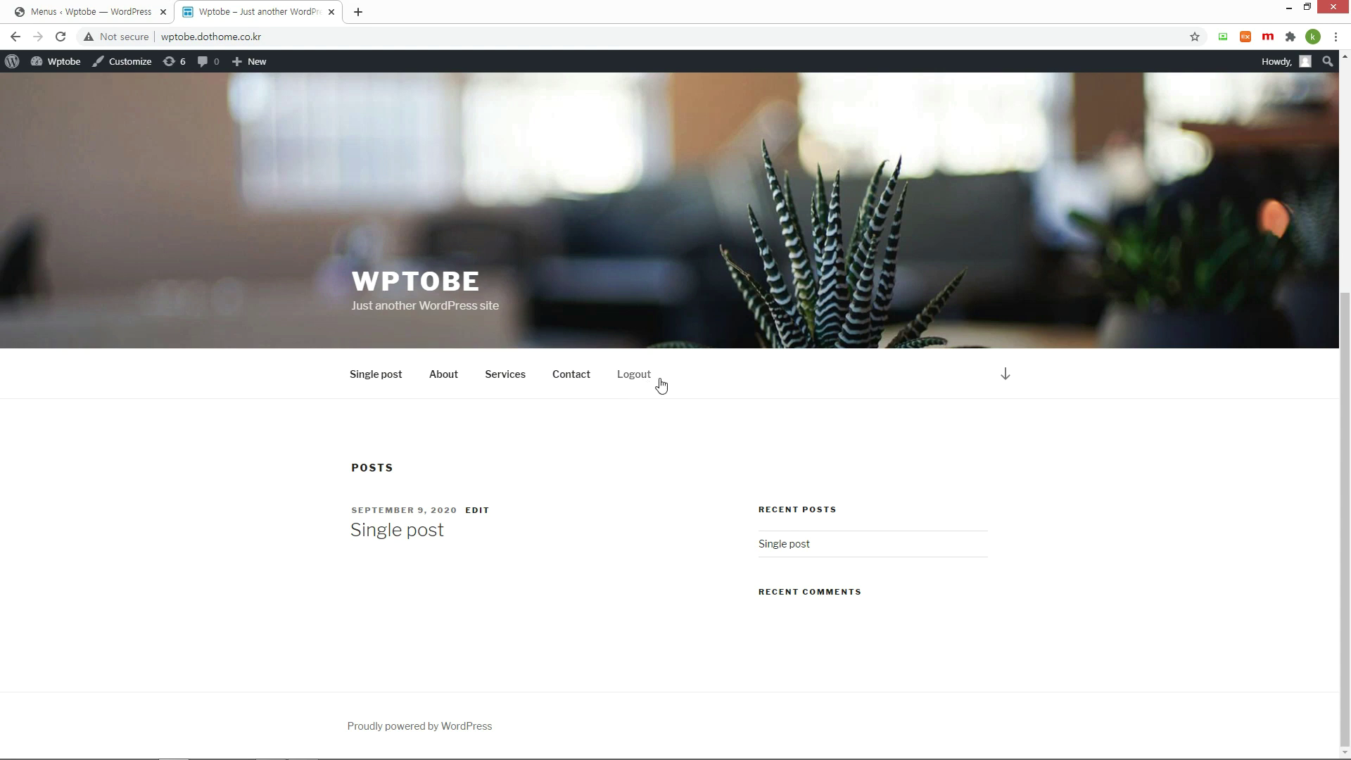
left_click(508, 377)
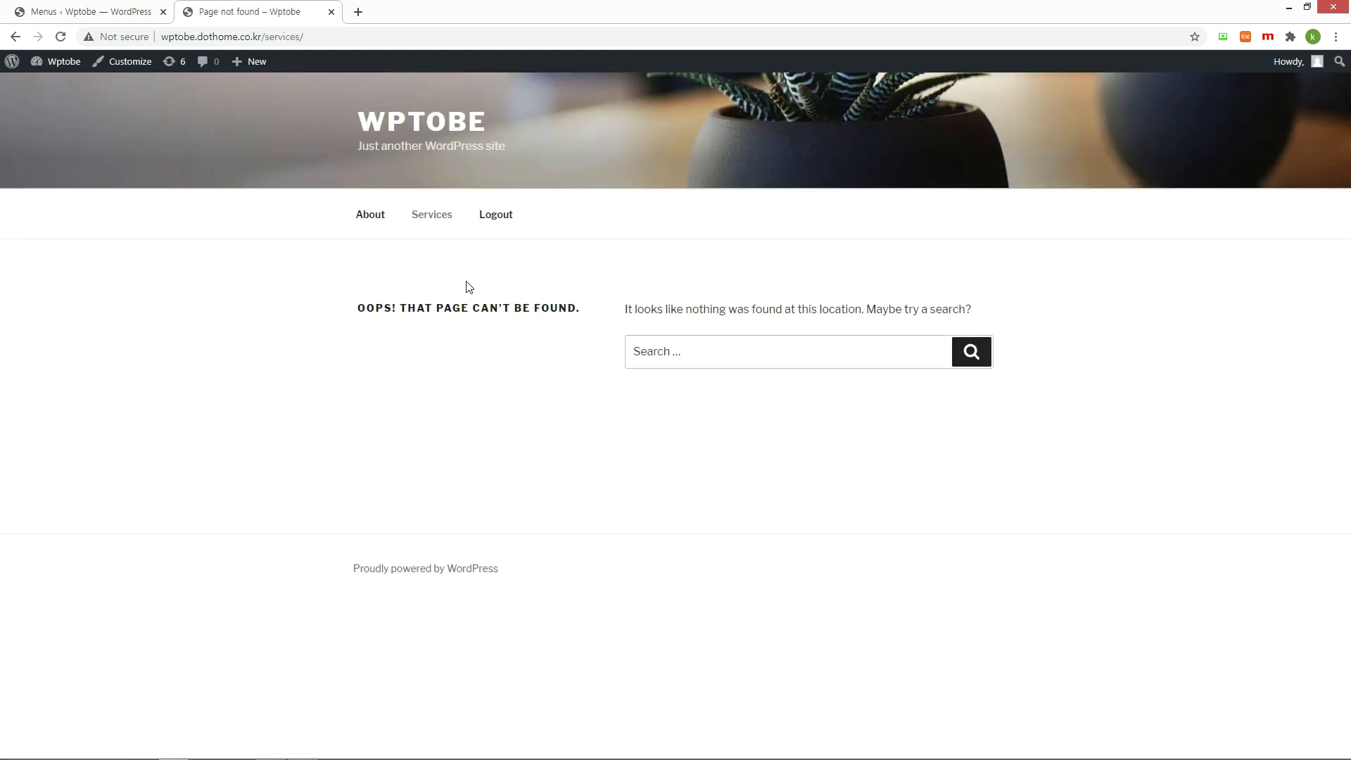
left_click(370, 216)
left_click(431, 127)
scroll(628, 365, "down", 3)
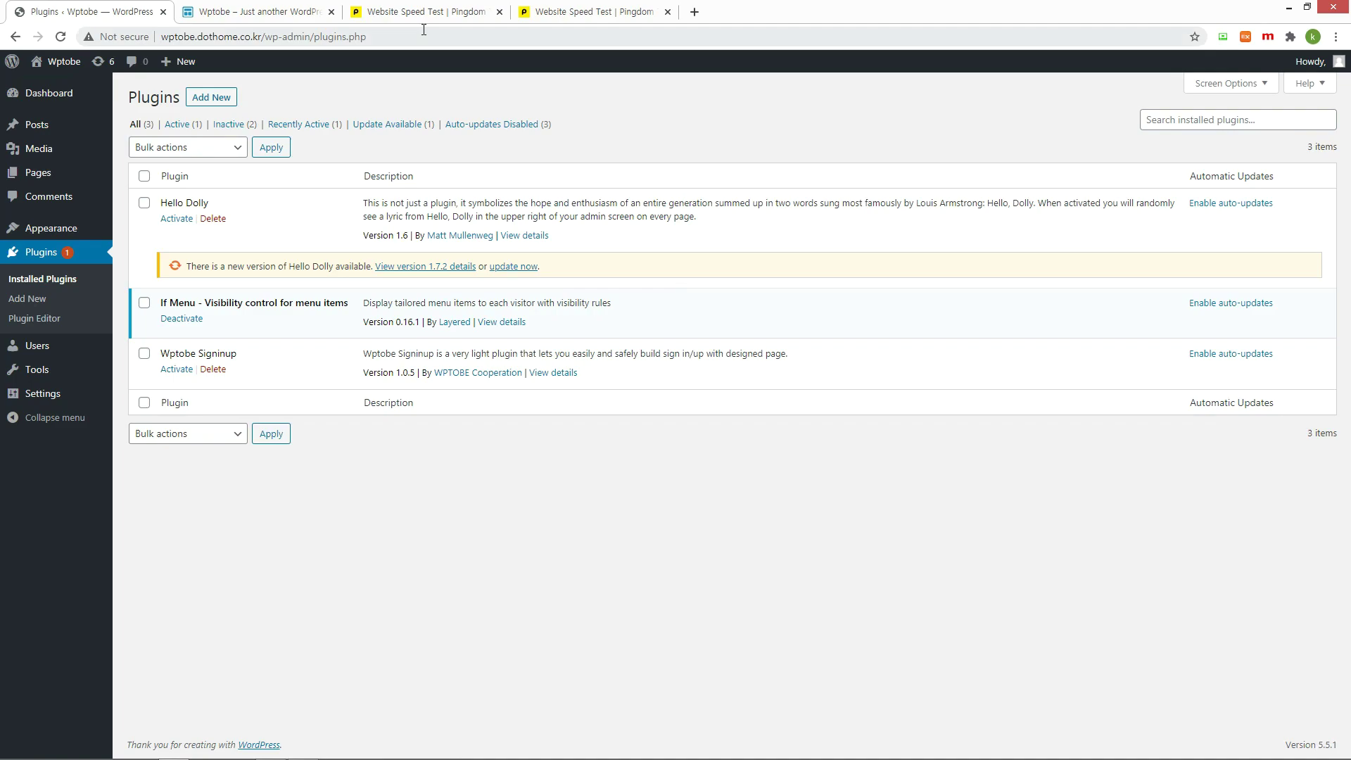
Run a Pingdom speed test of wptobe.dothome.co.kr from a chosen location, then rerun the second tab's test
left_click(136, 37)
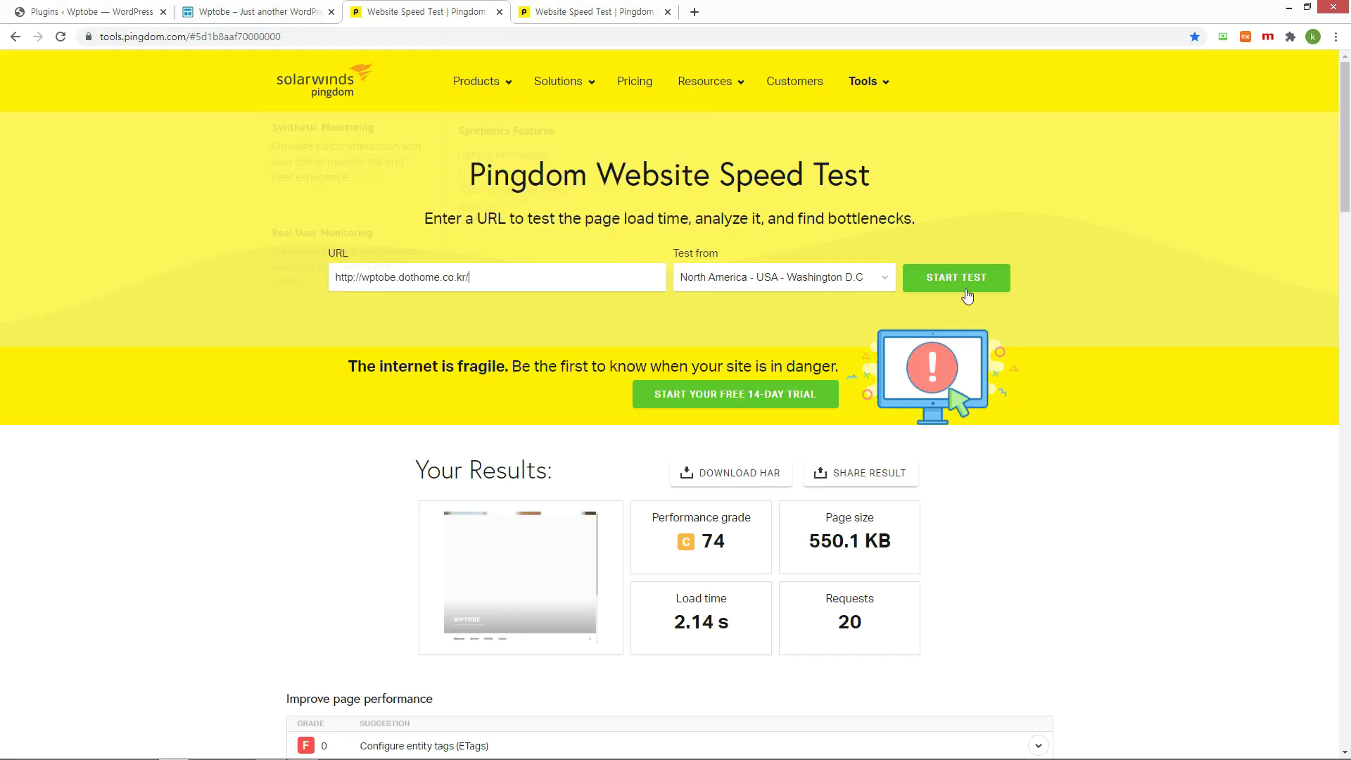
left_click(885, 276)
left_click(943, 279)
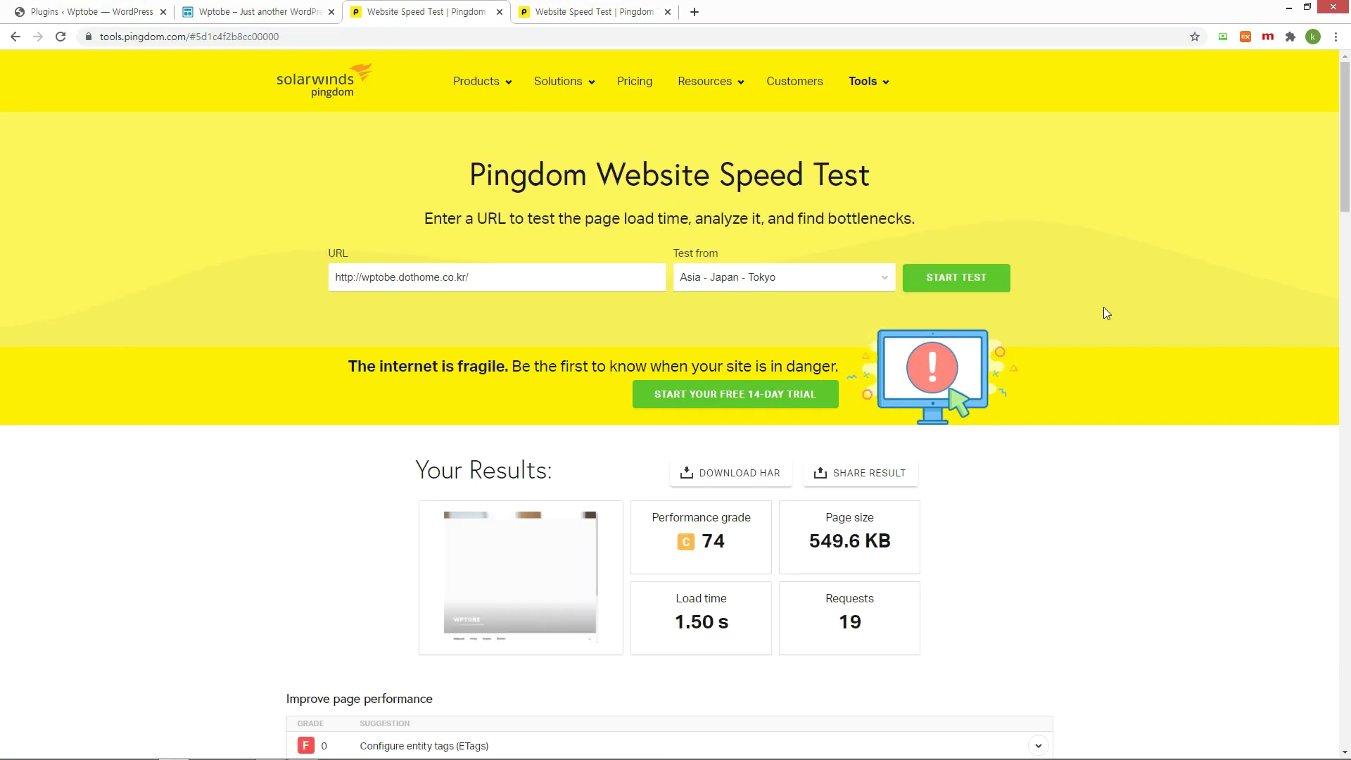
scroll(1113, 437, "down", 3)
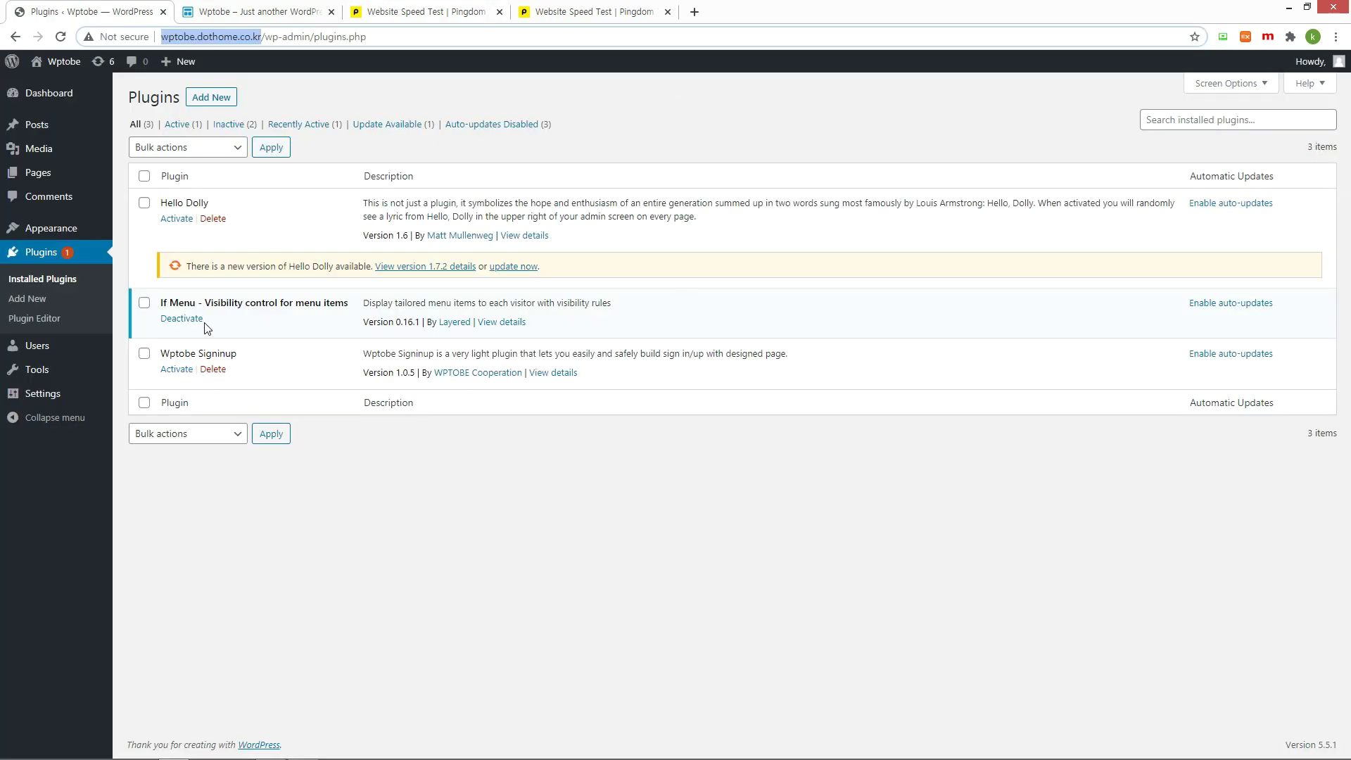
left_click(589, 13)
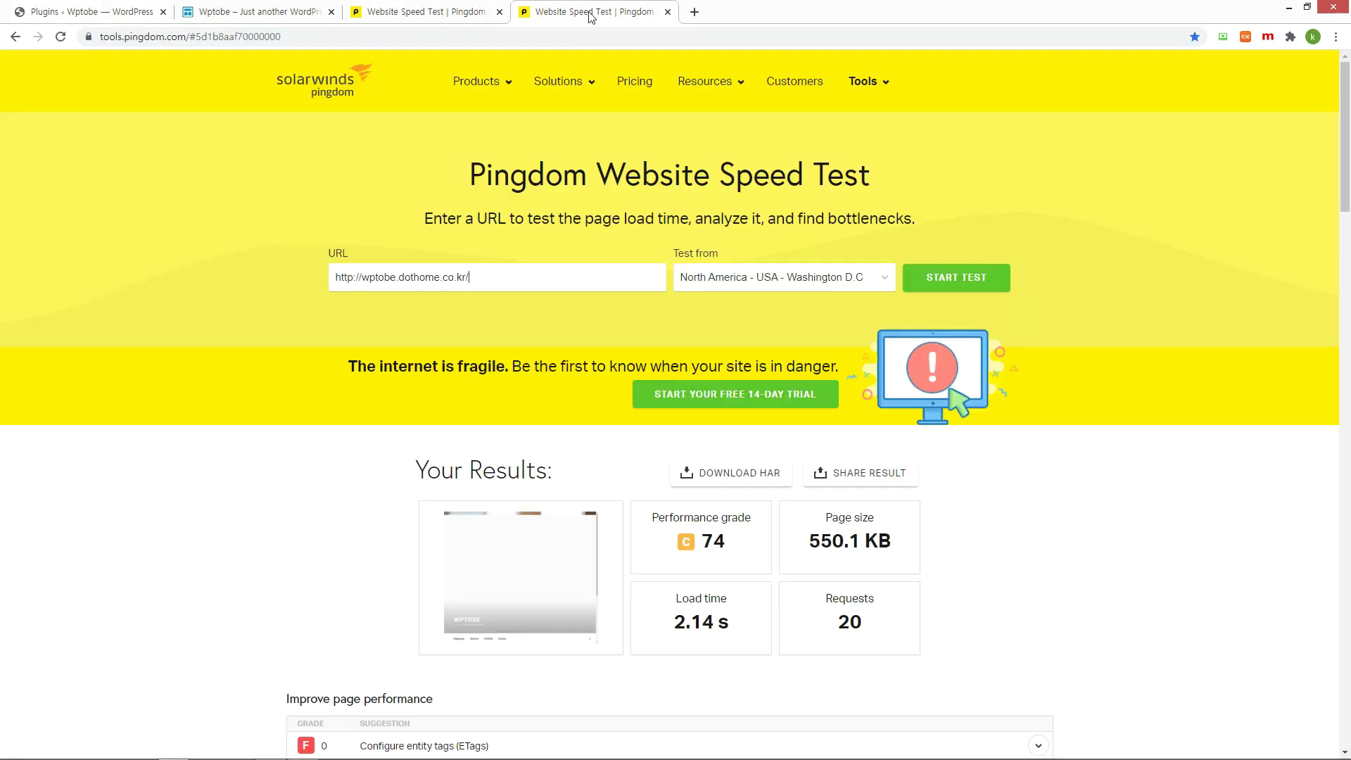
left_click(1003, 289)
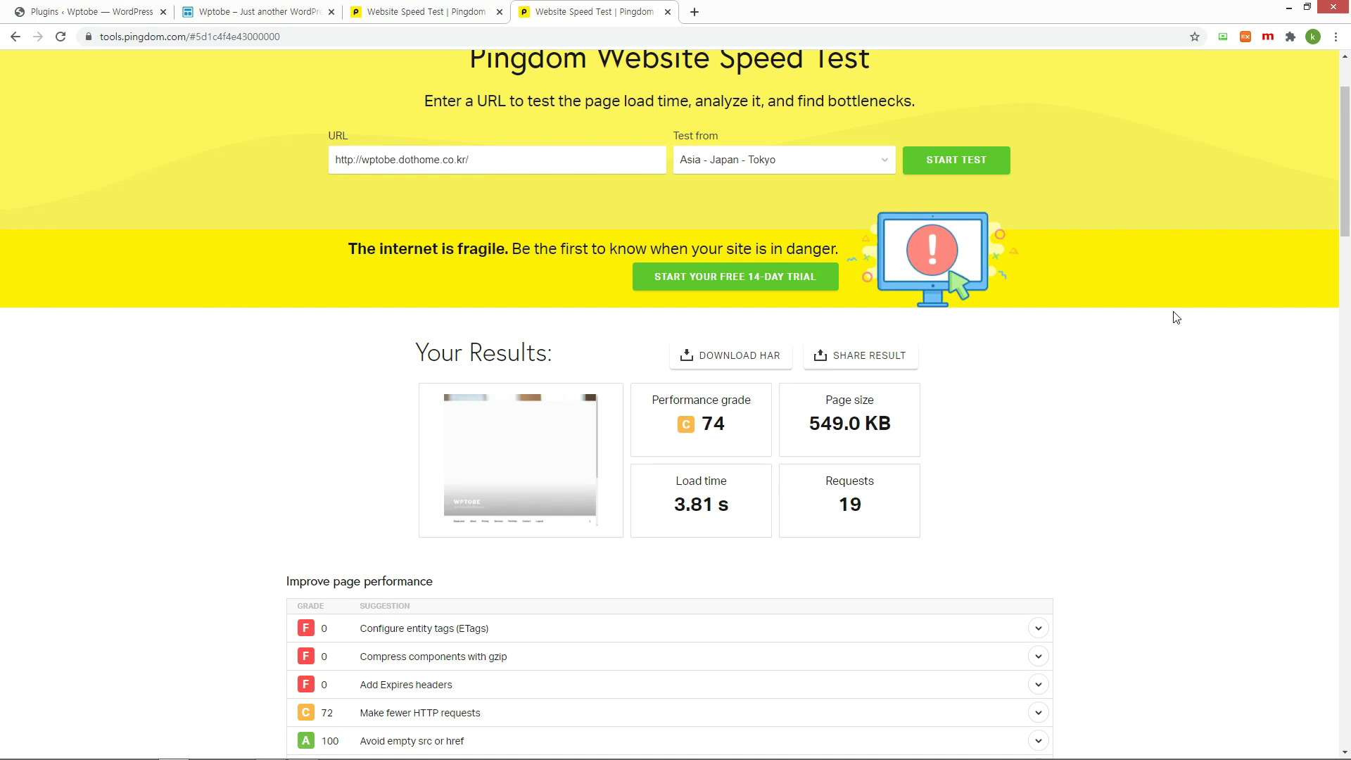
left_click(401, 13)
Rerun the Tokyo speed test and the other tab's test to compare load times
left_click(556, 13)
left_click(957, 161)
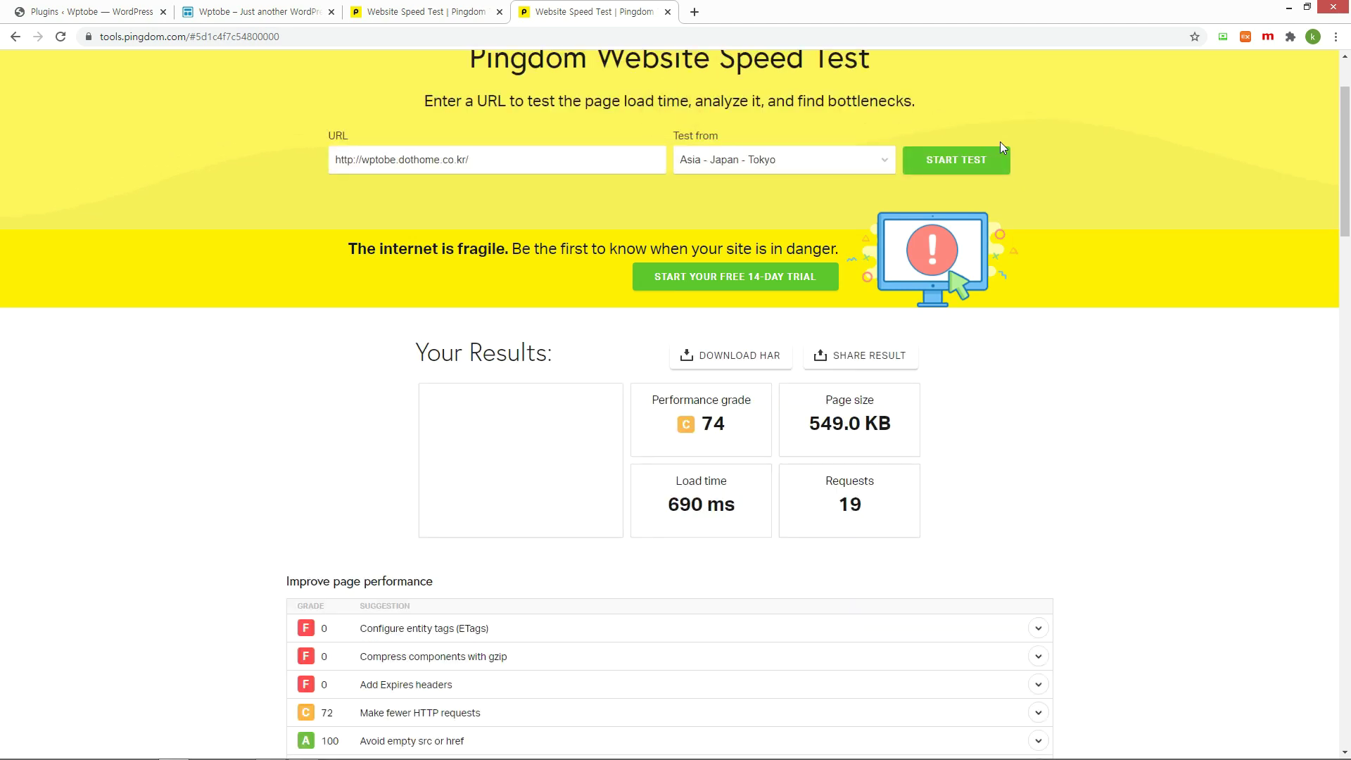
left_click(78, 12)
left_click(416, 13)
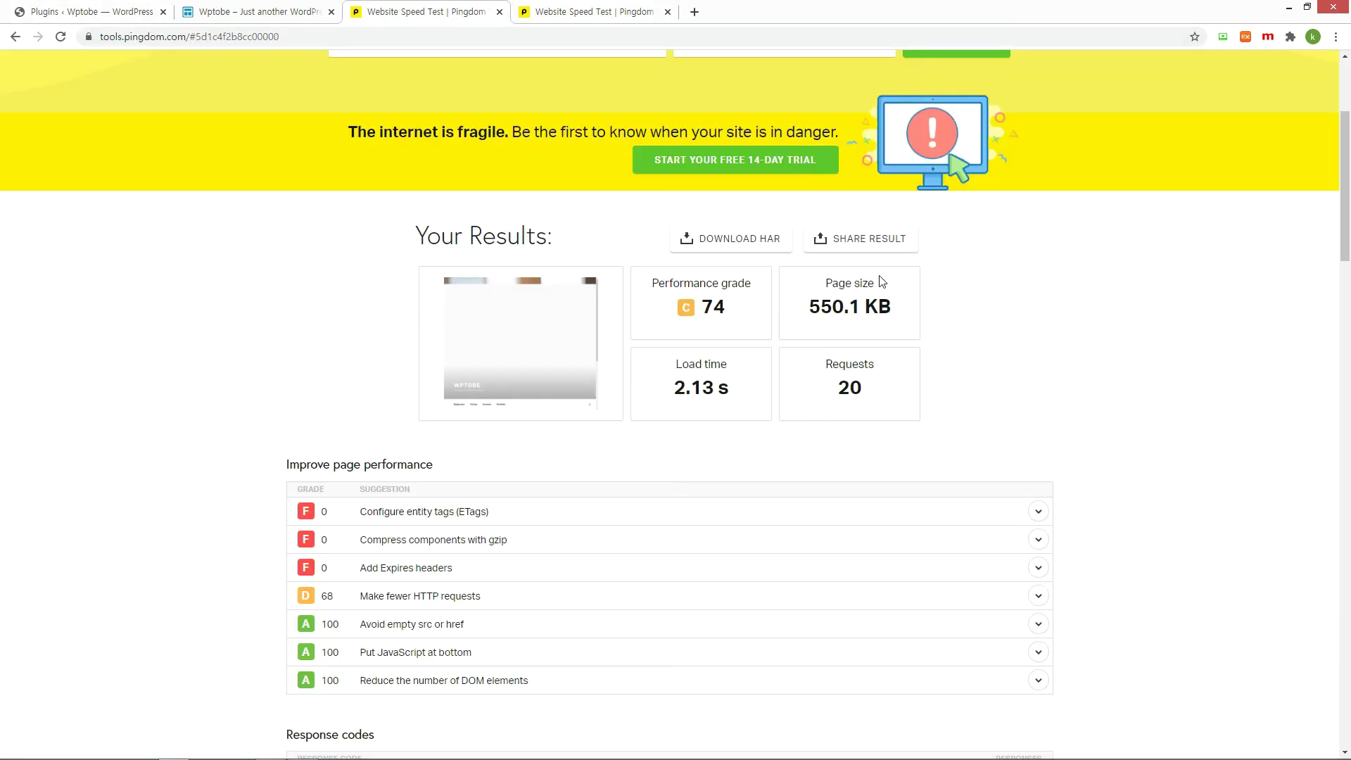
scroll(915, 282, "up", 5)
left_click(955, 285)
scroll(1137, 467, "down", 1)
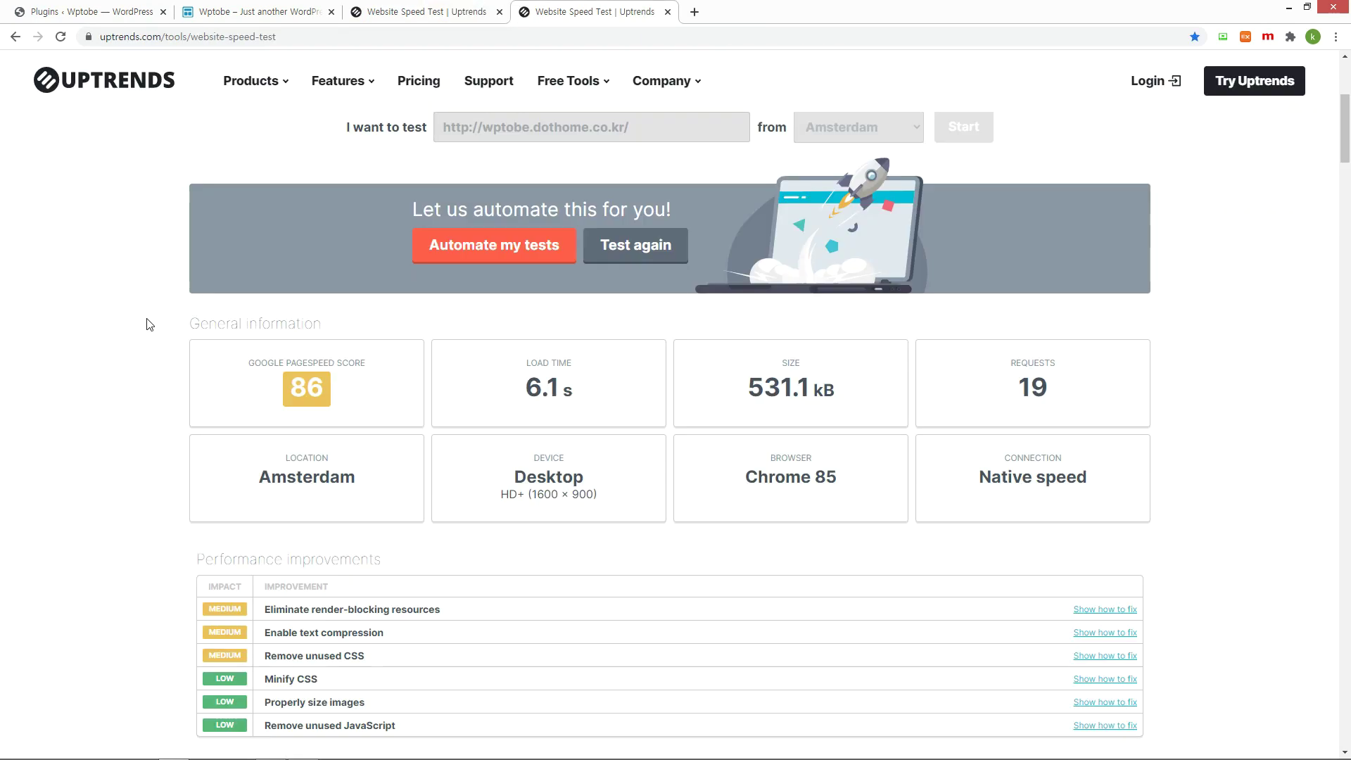
scroll(149, 324, "down", 5)
key("ctrl+shift+Tab")
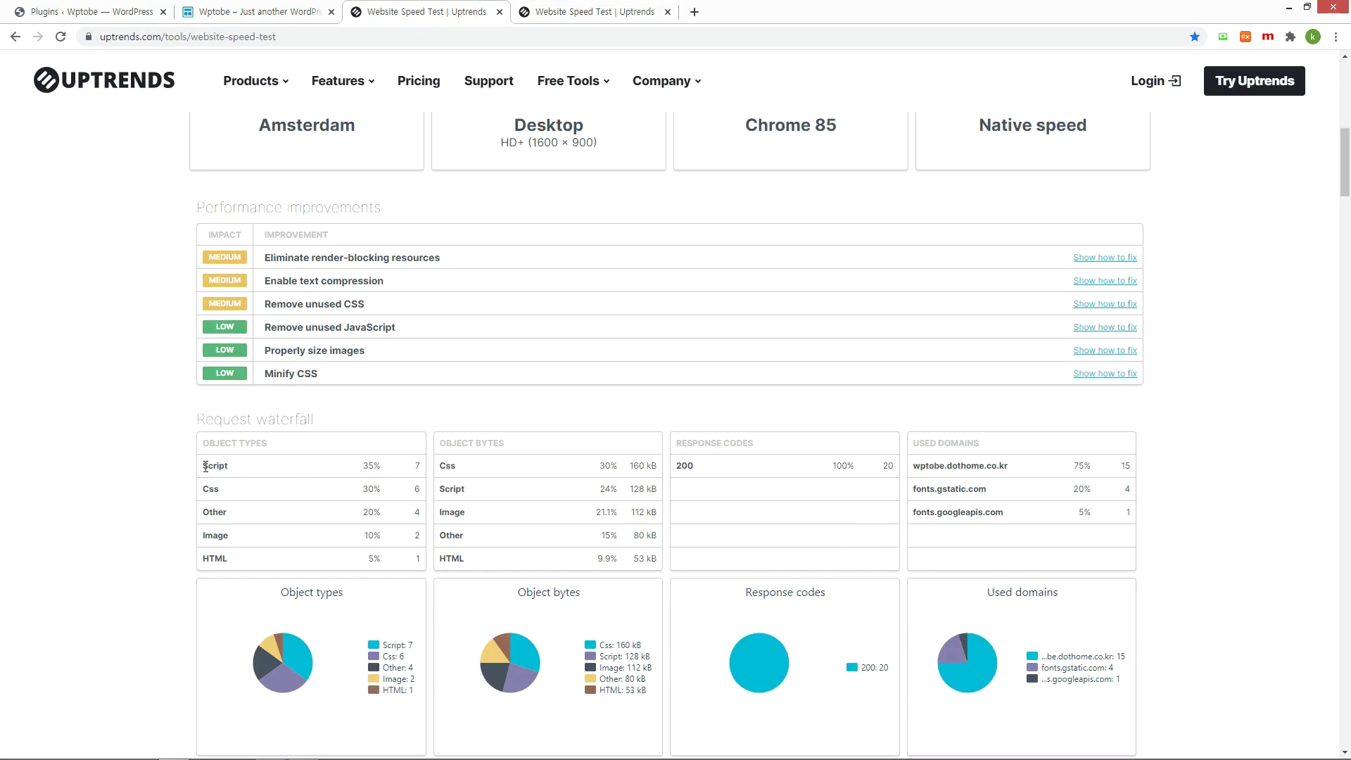
left_click_drag(201, 464, 420, 558)
key("ctrl+Tab")
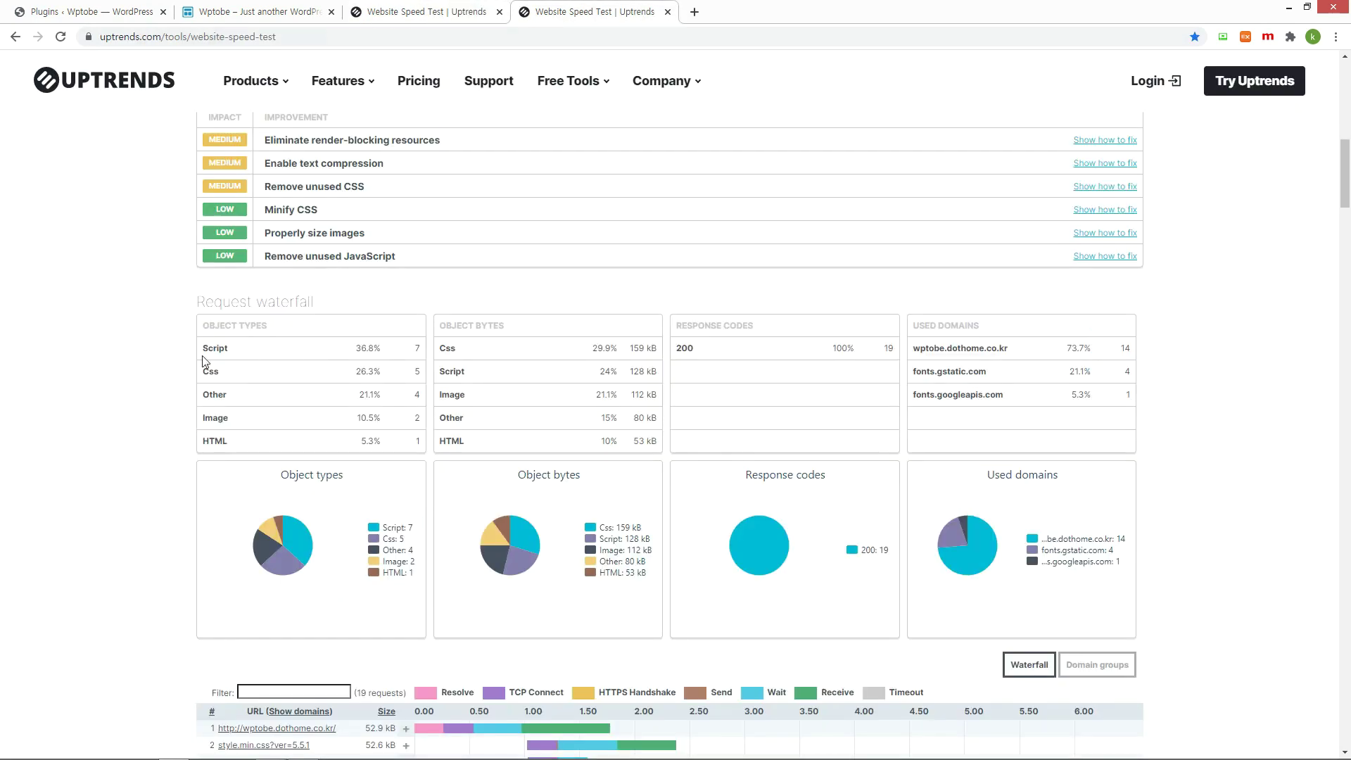
left_click_drag(202, 347, 417, 439)
left_click_drag(202, 370, 420, 373)
key("ctrl+shift+Tab")
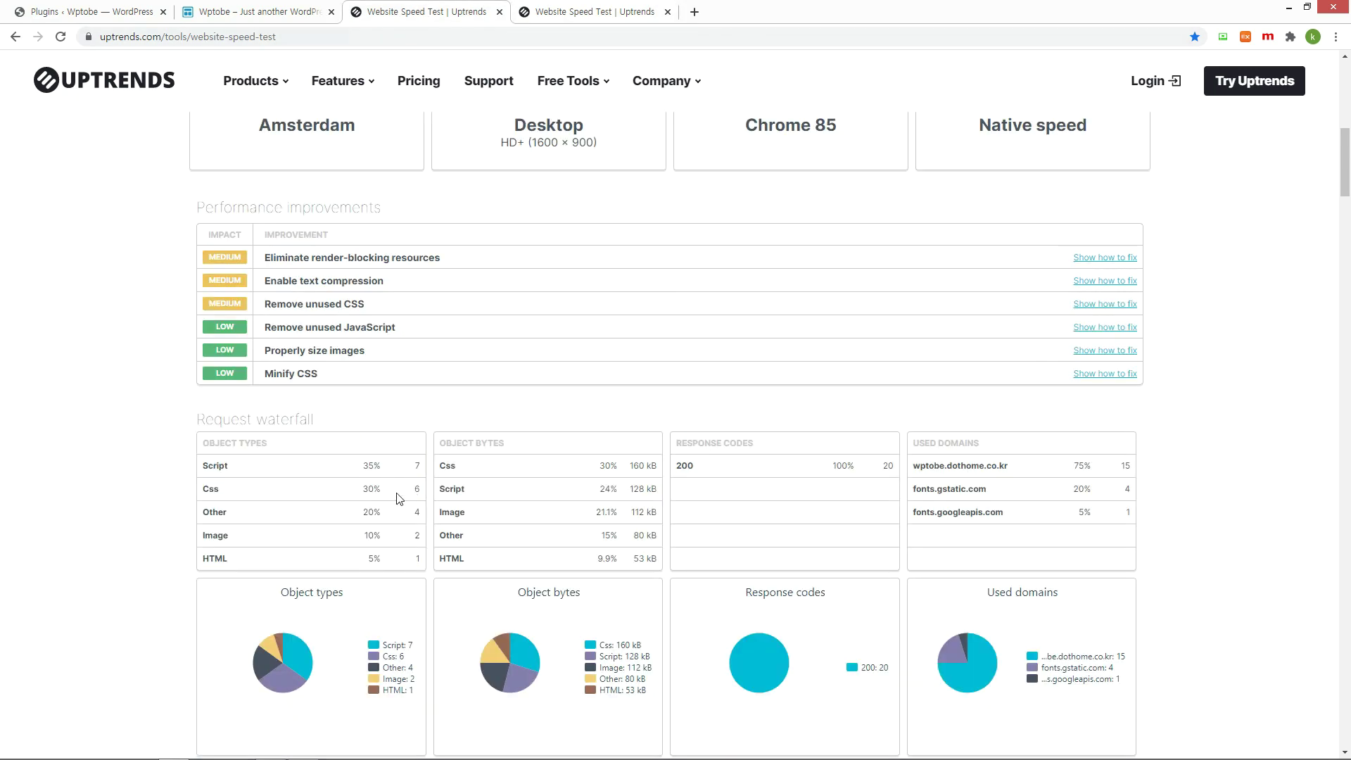
scroll(145, 445, "down", 6)
key("ctrl+Tab")
scroll(193, 441, "down", 6)
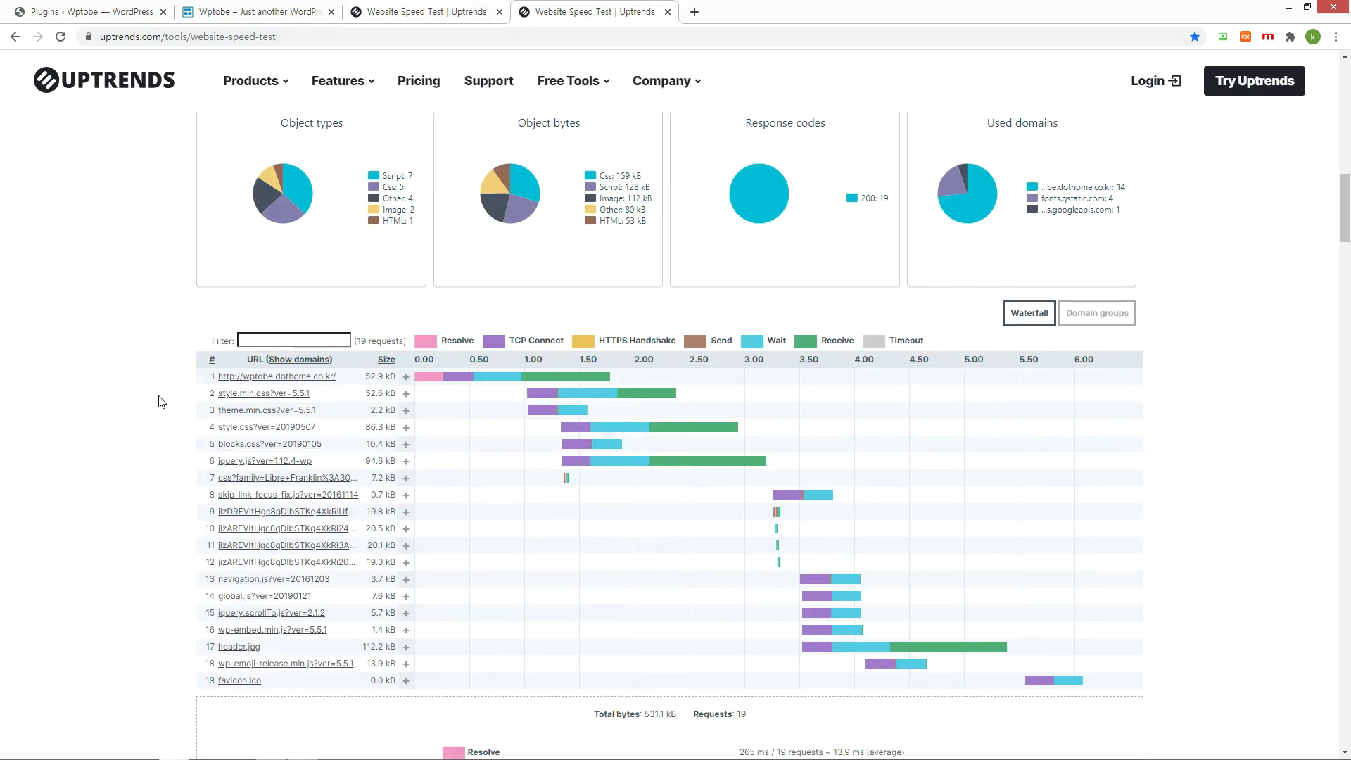